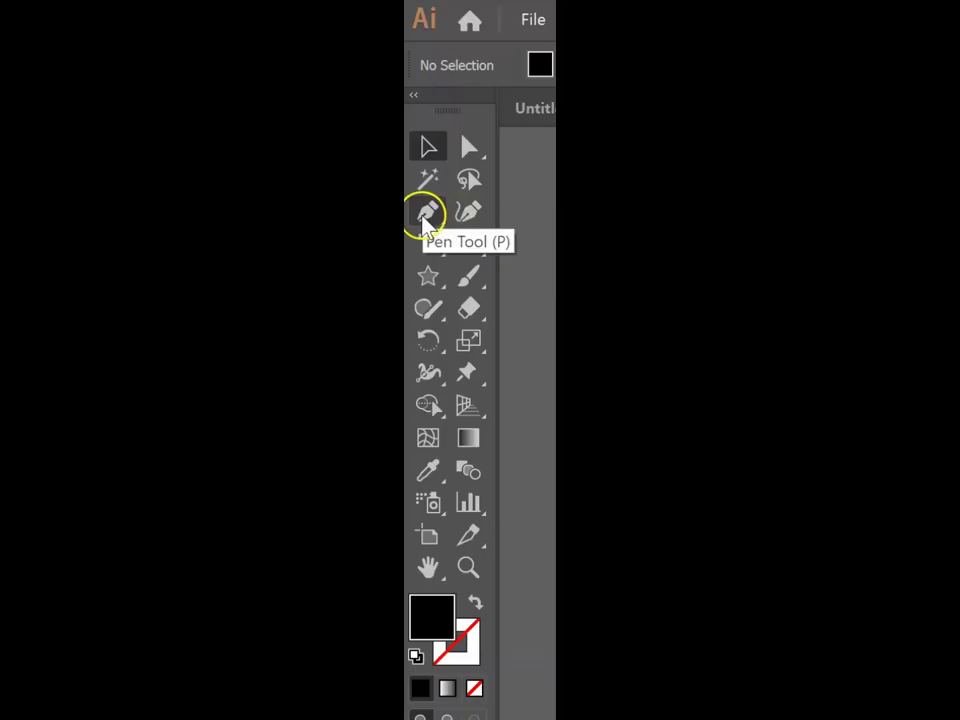
Pen-draw a shallow two-point arc beneath the three existing arrows
{"action": "left_click", "coordinate": [424, 212]}
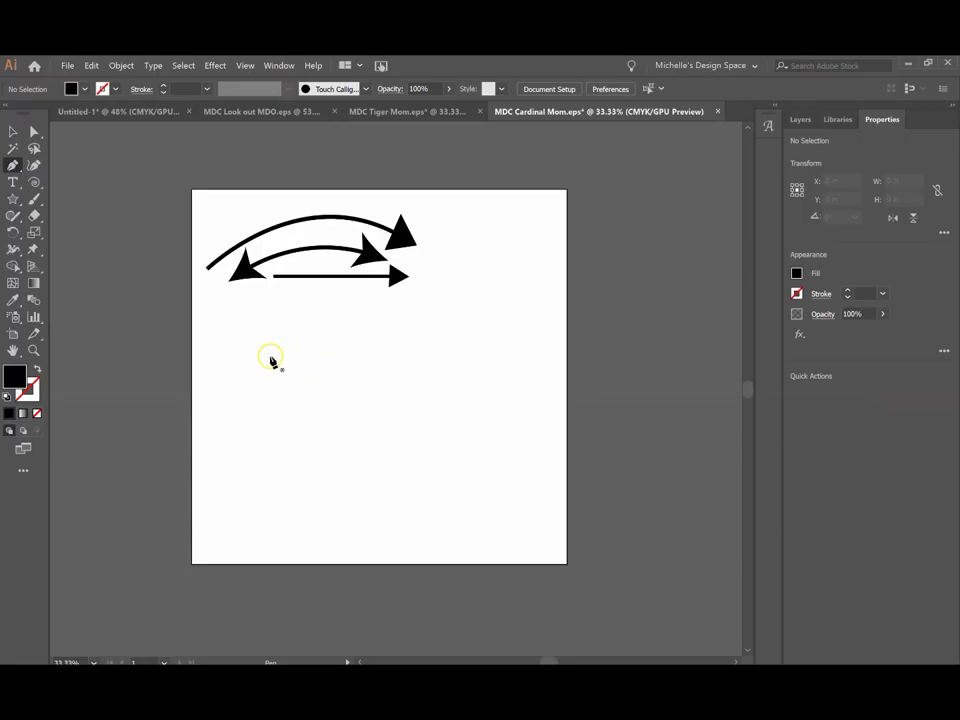
{"action": "left_click", "coordinate": [251, 364]}
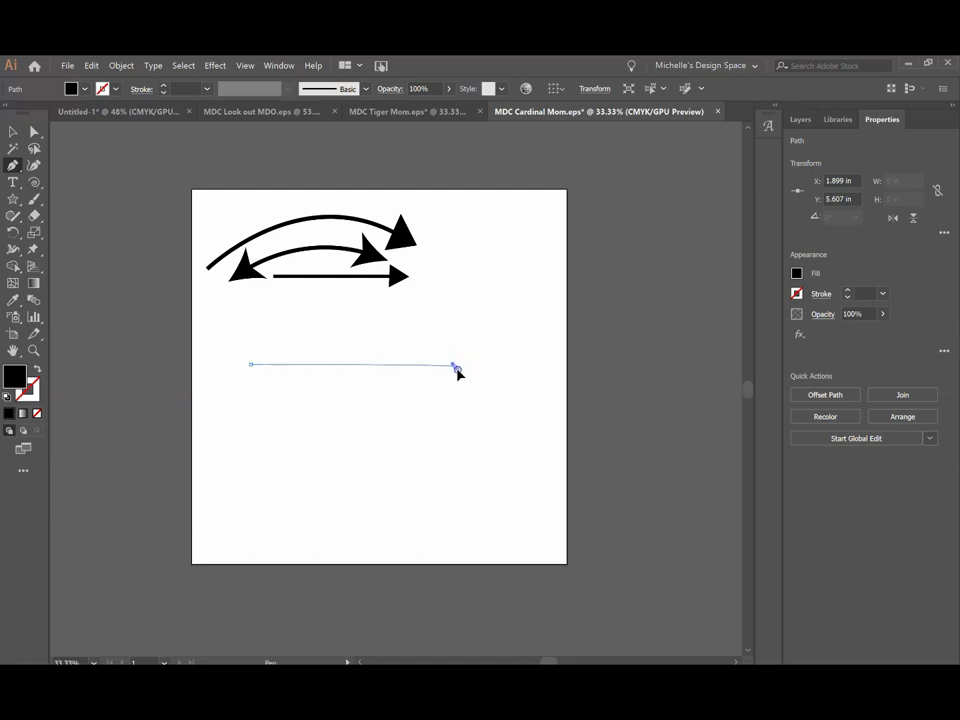
{"action": "left_click_drag", "start_coordinate": [455, 367], "coordinate": [508, 399]}
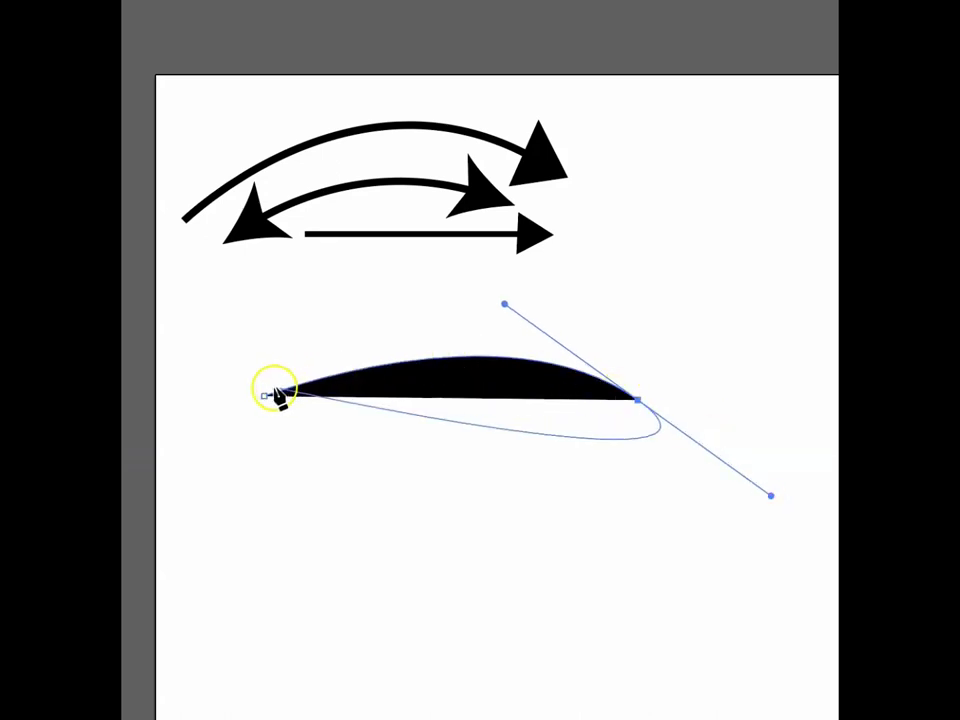
{"action": "key", "text": "Escape"}
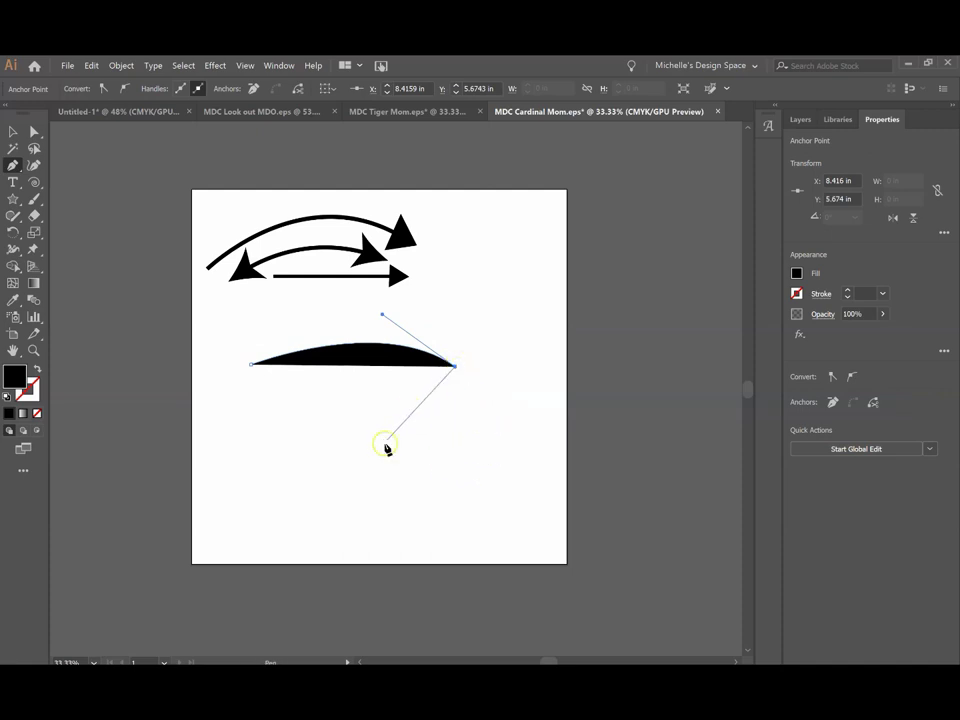
Undo a stray extra point and adjust the handle at the arc's right end
{"action": "left_click_drag", "start_coordinate": [364, 456], "coordinate": [509, 497]}
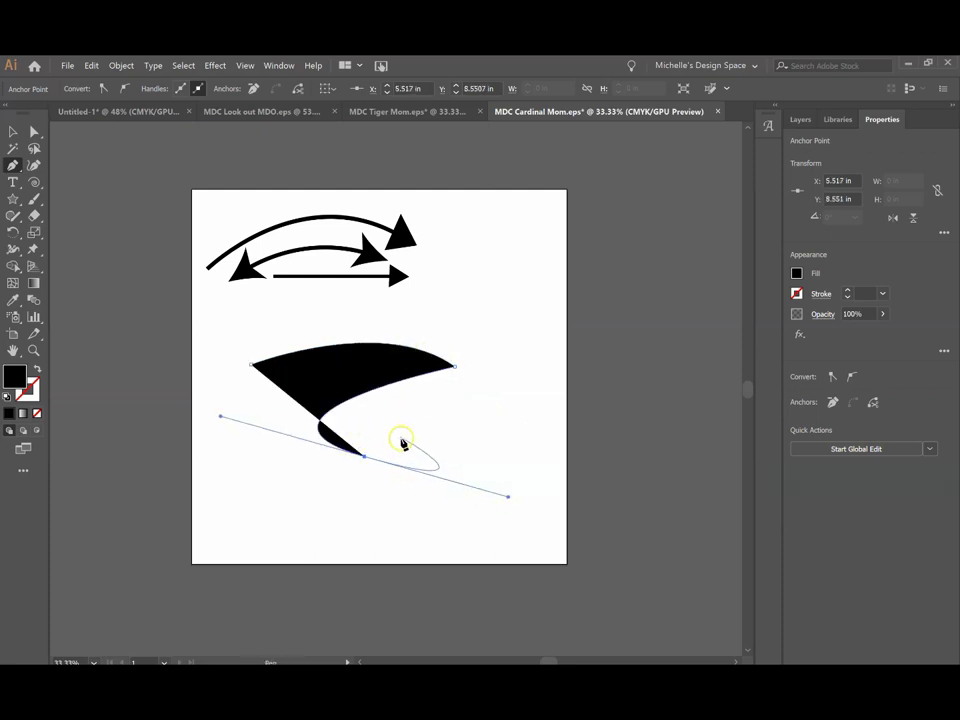
{"action": "key", "text": "ctrl+z"}
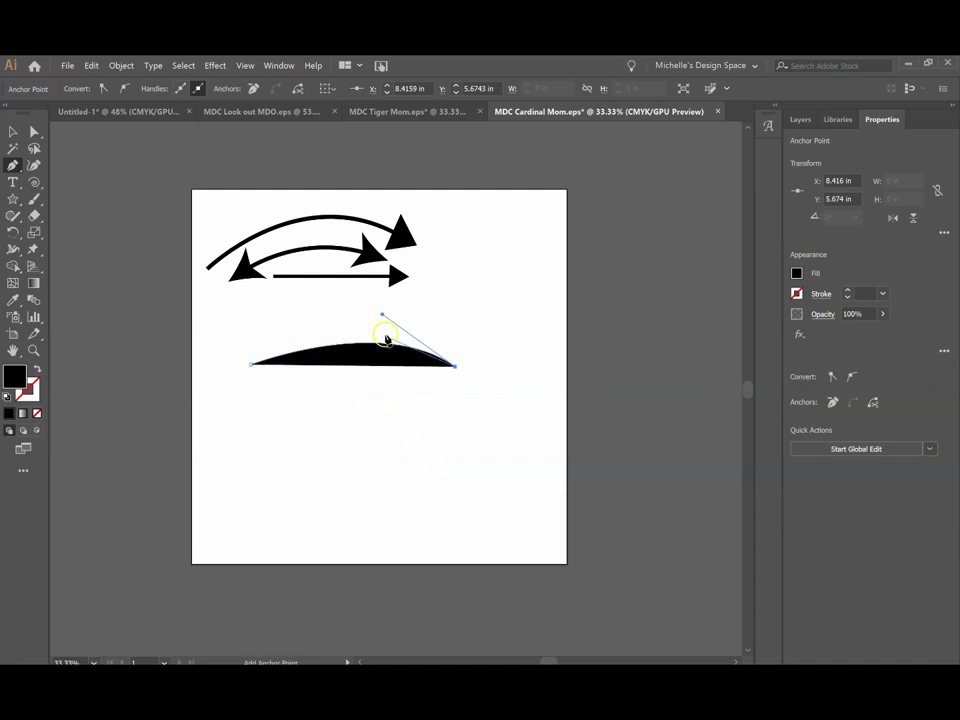
{"action": "left_click_drag", "start_coordinate": [455, 368], "coordinate": [87, 187]}
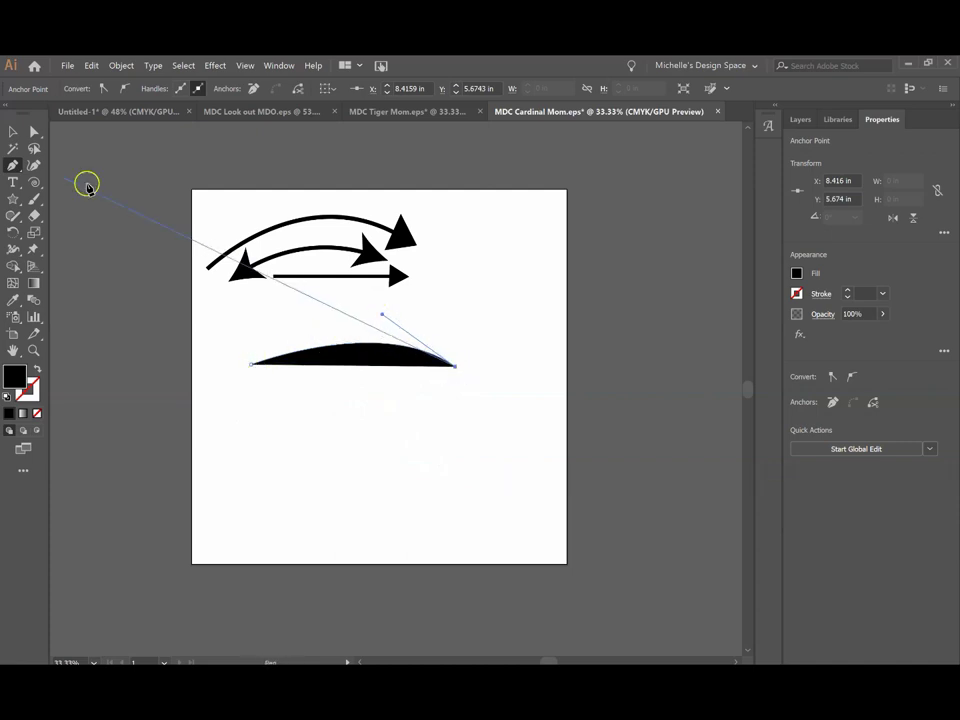
{"action": "left_click", "coordinate": [10, 132]}
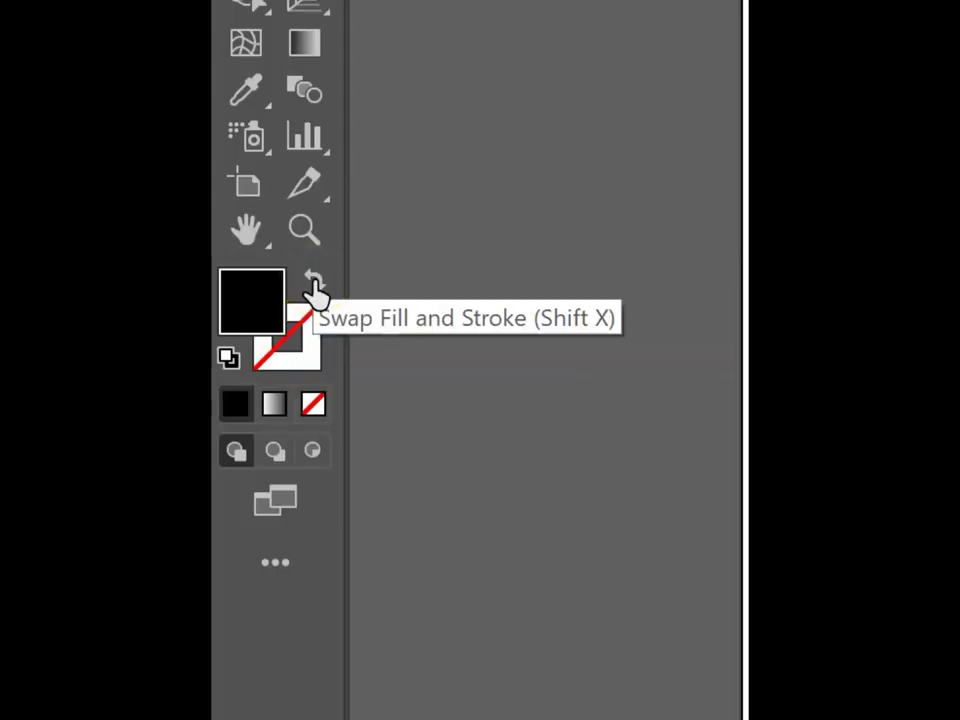
Make the arc an unfilled 10 pt black stroke and bend it into a longer, higher curve
{"action": "left_click", "coordinate": [314, 286]}
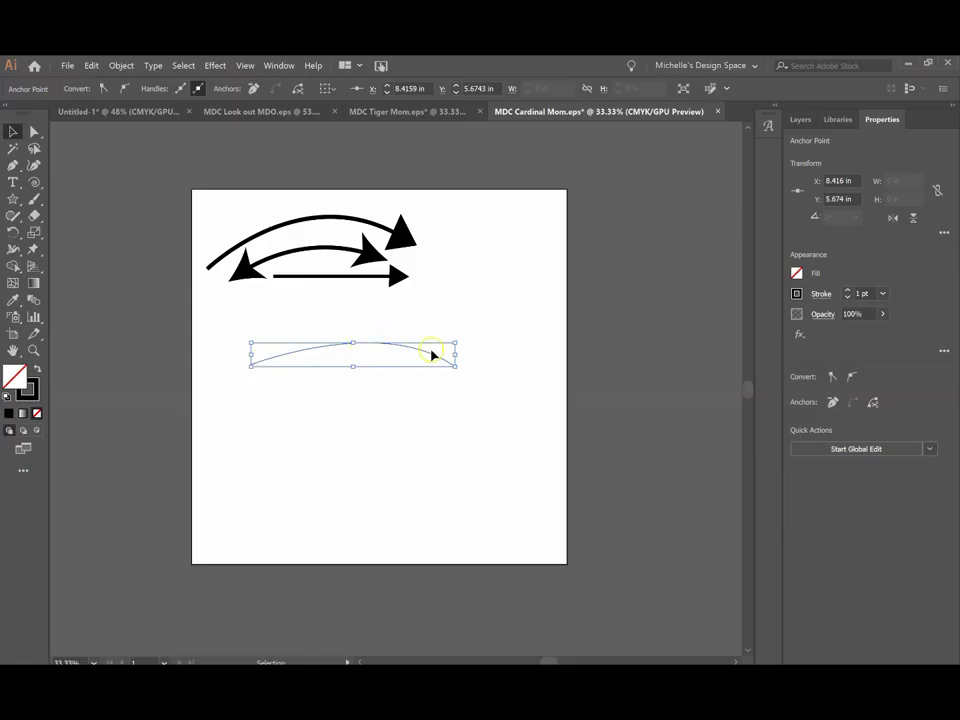
{"action": "left_click", "coordinate": [848, 290]}
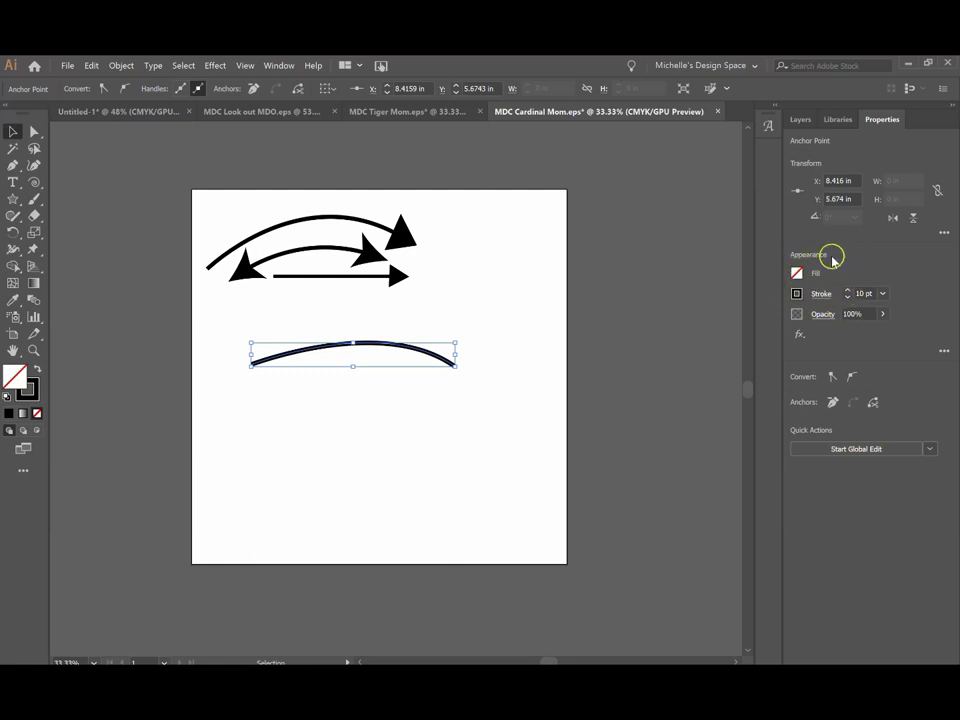
{"action": "left_click", "coordinate": [291, 66]}
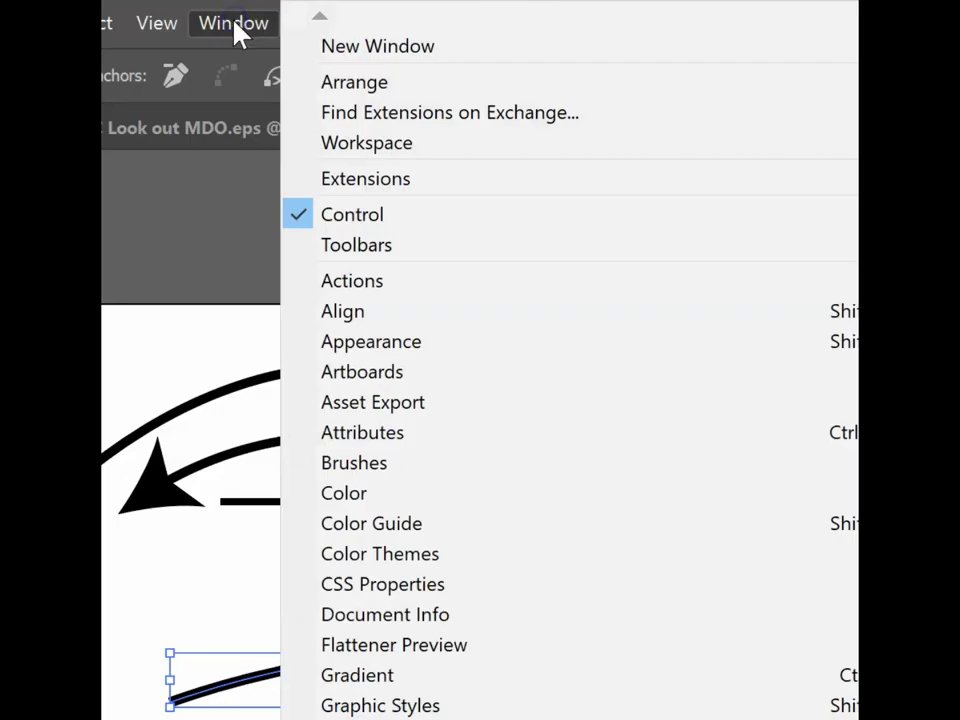
{"action": "left_click", "coordinate": [262, 105]}
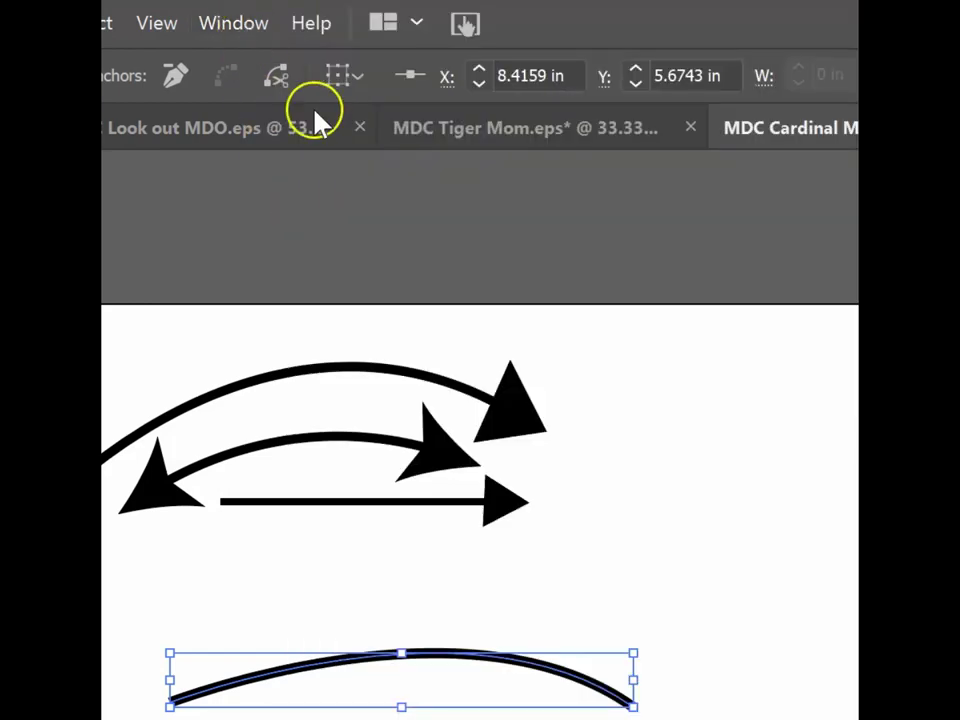
{"action": "left_click_drag", "start_coordinate": [409, 357], "coordinate": [383, 344]}
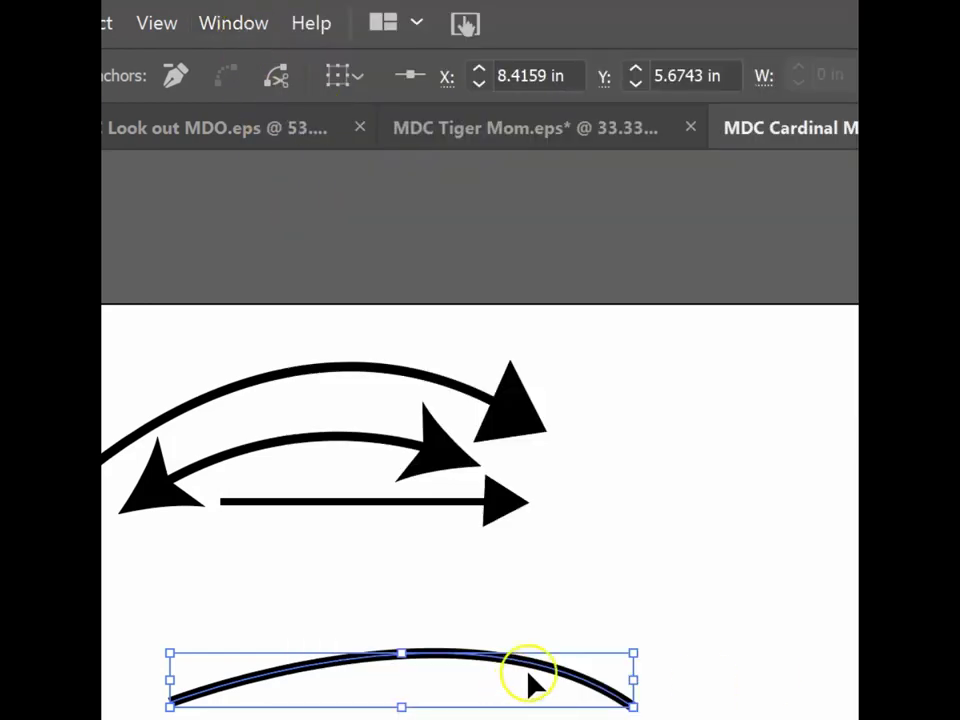
Pen-draw a three-point triangle at the curve's right end, filled solid black with no stroke
{"action": "left_click", "coordinate": [10, 165]}
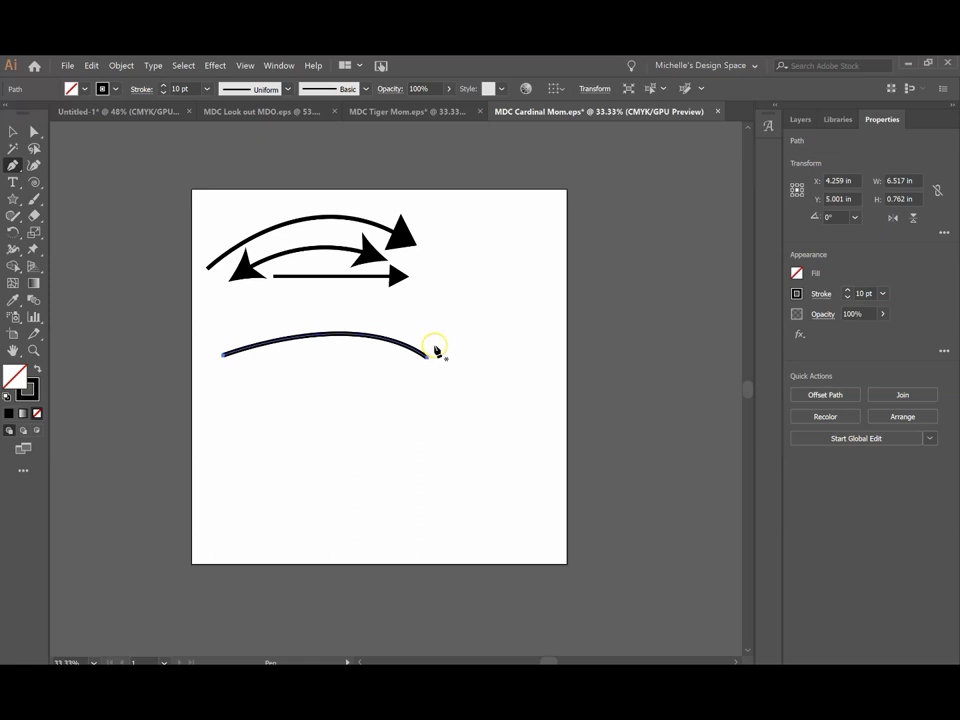
{"action": "mouse_move", "coordinate": [431, 350]}
{"action": "left_mouse_down"}
{"action": "mouse_move", "coordinate": [420, 376]}
{"action": "mouse_move", "coordinate": [456, 373]}
{"action": "left_mouse_up"}
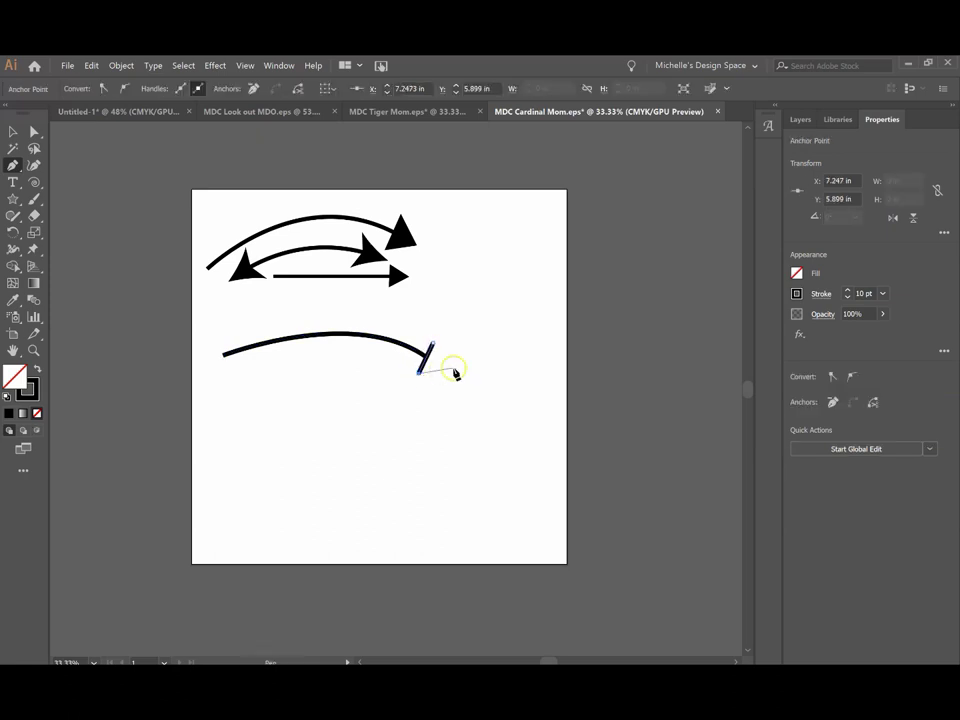
{"action": "left_click", "coordinate": [447, 373]}
{"action": "left_click", "coordinate": [432, 343]}
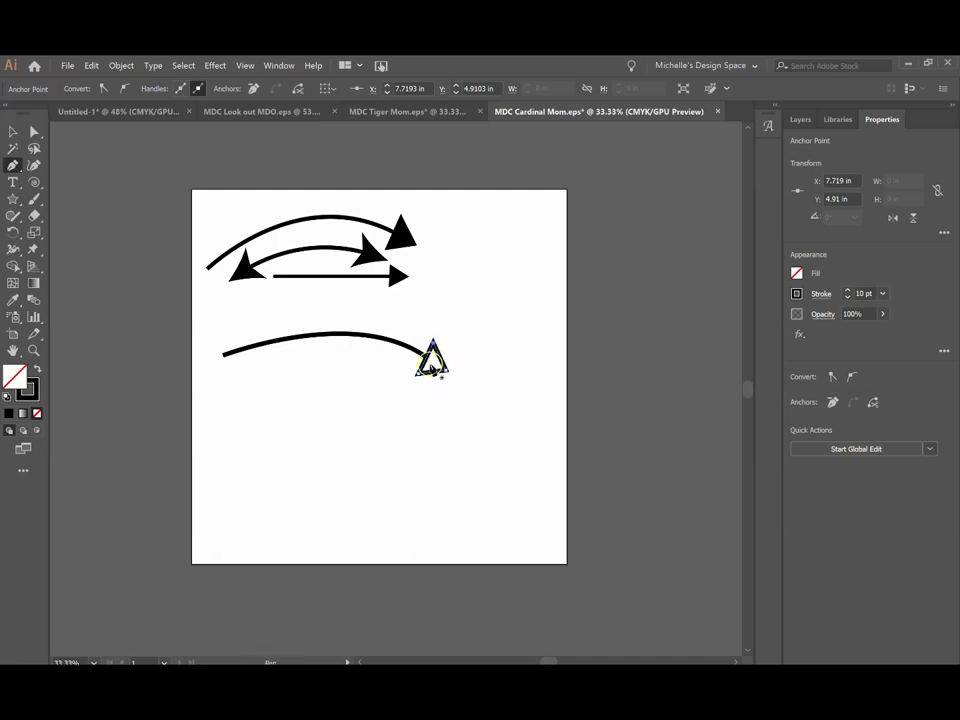
{"action": "left_click", "coordinate": [36, 371]}
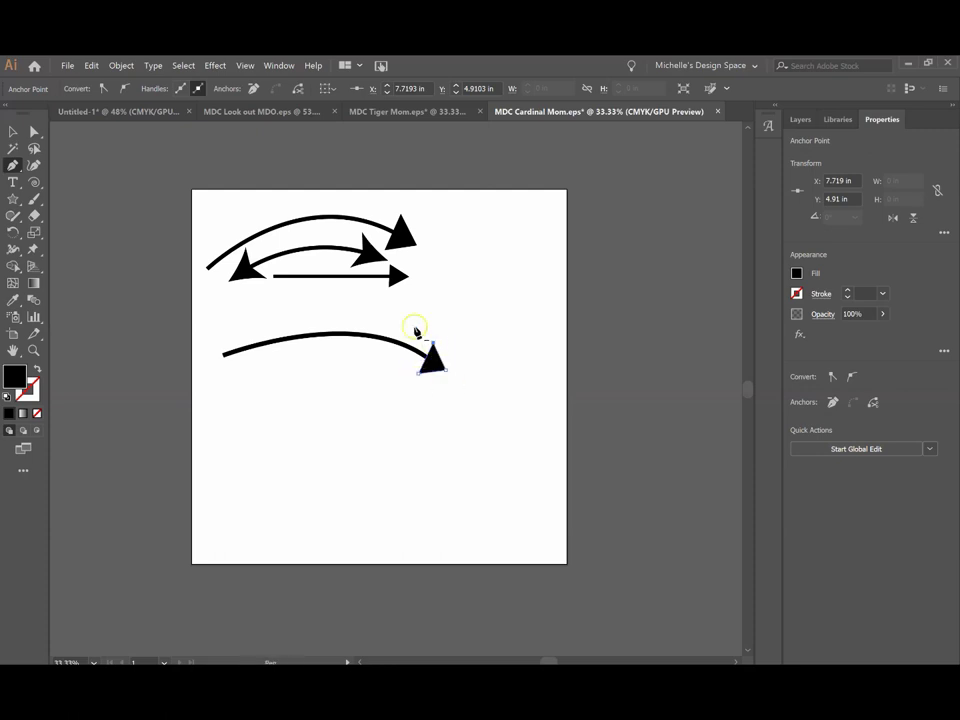
{"action": "left_click", "coordinate": [13, 131]}
Check the lower arrow in Outline view, then outline its thick stroke into a filled shape
{"action": "left_click", "coordinate": [308, 338]}
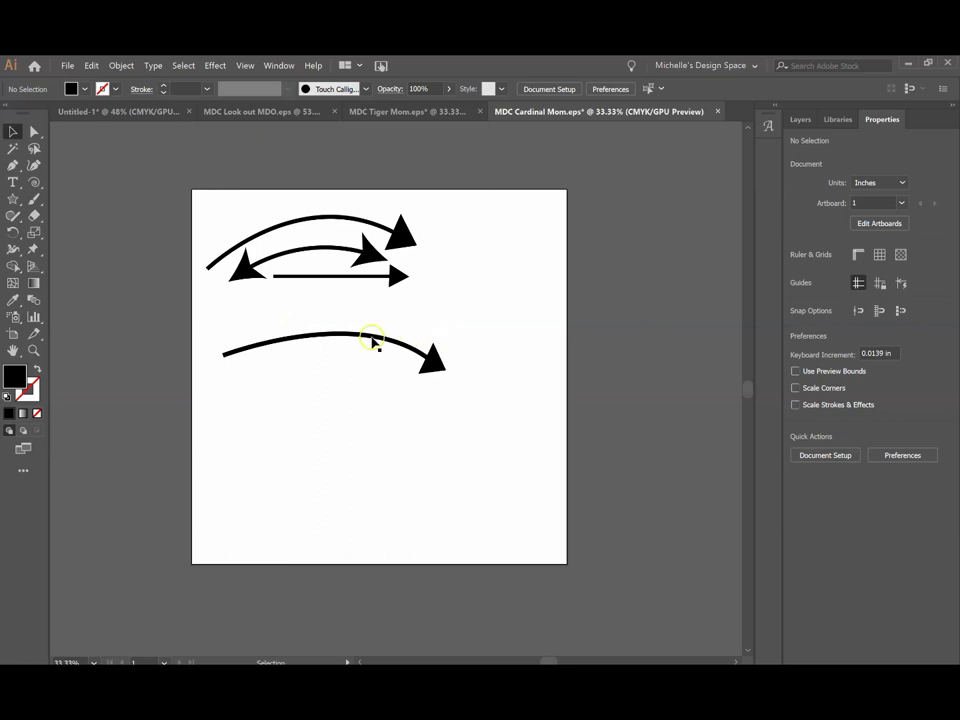
{"action": "key", "text": "ctrl+y"}
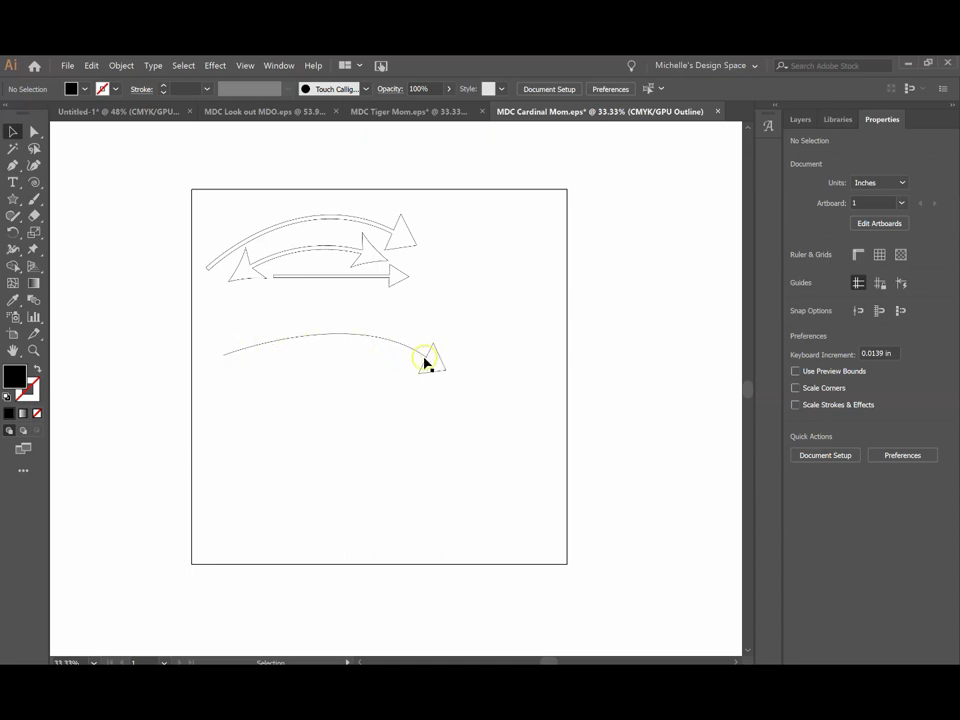
{"action": "key", "text": "ctrl+y"}
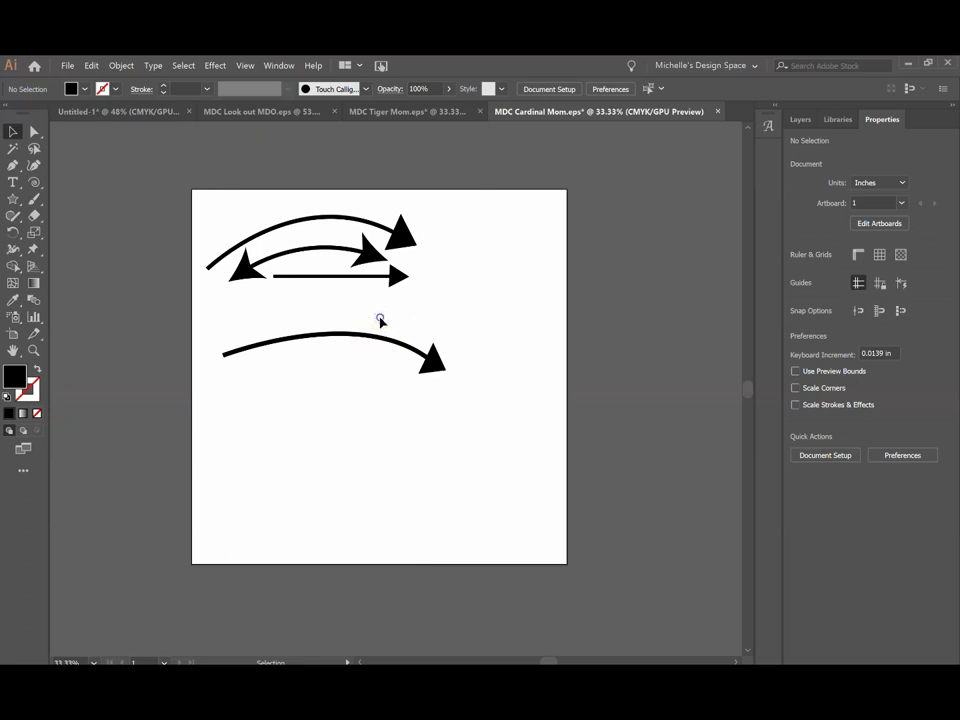
{"action": "left_click_drag", "start_coordinate": [380, 320], "coordinate": [476, 416]}
{"action": "left_click", "coordinate": [352, 332]}
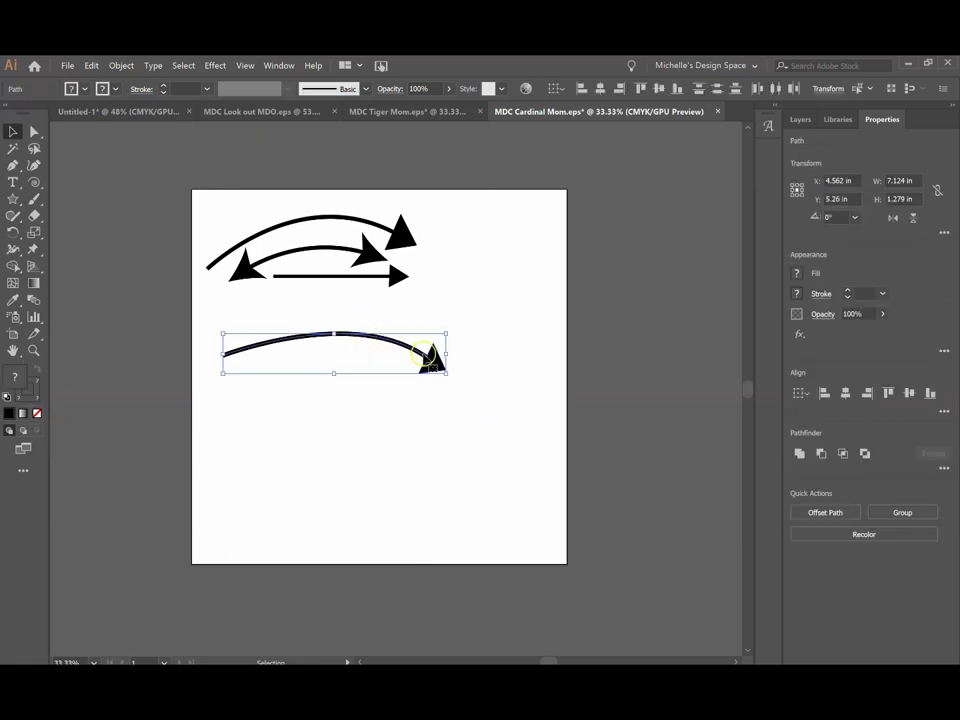
{"action": "left_click", "coordinate": [113, 67]}
{"action": "mouse_move", "coordinate": [263, 508]}
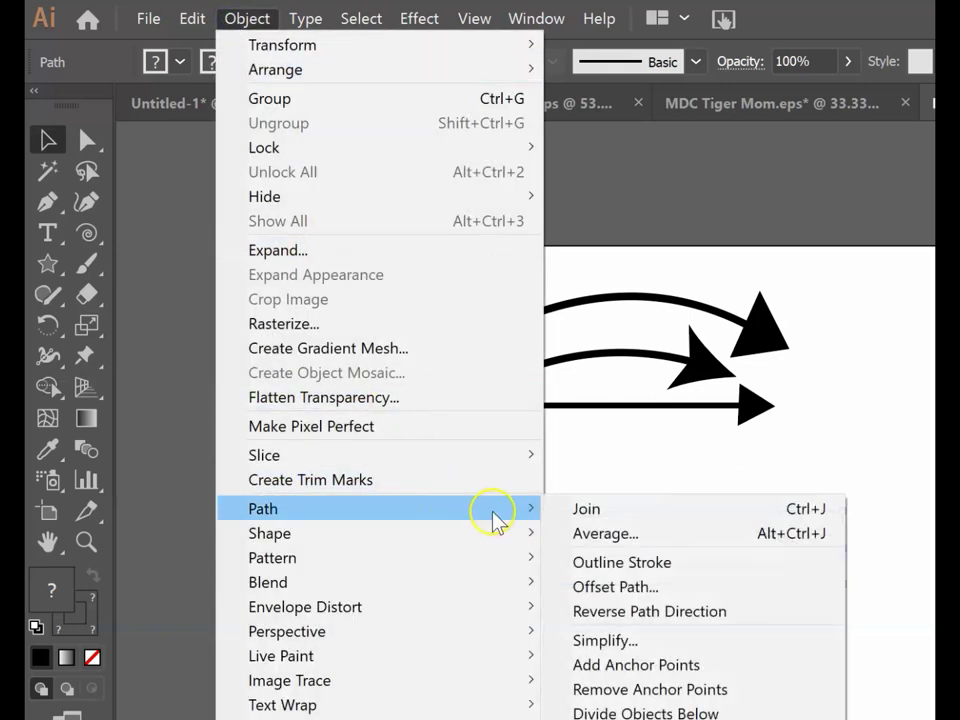
{"action": "left_click", "coordinate": [625, 566]}
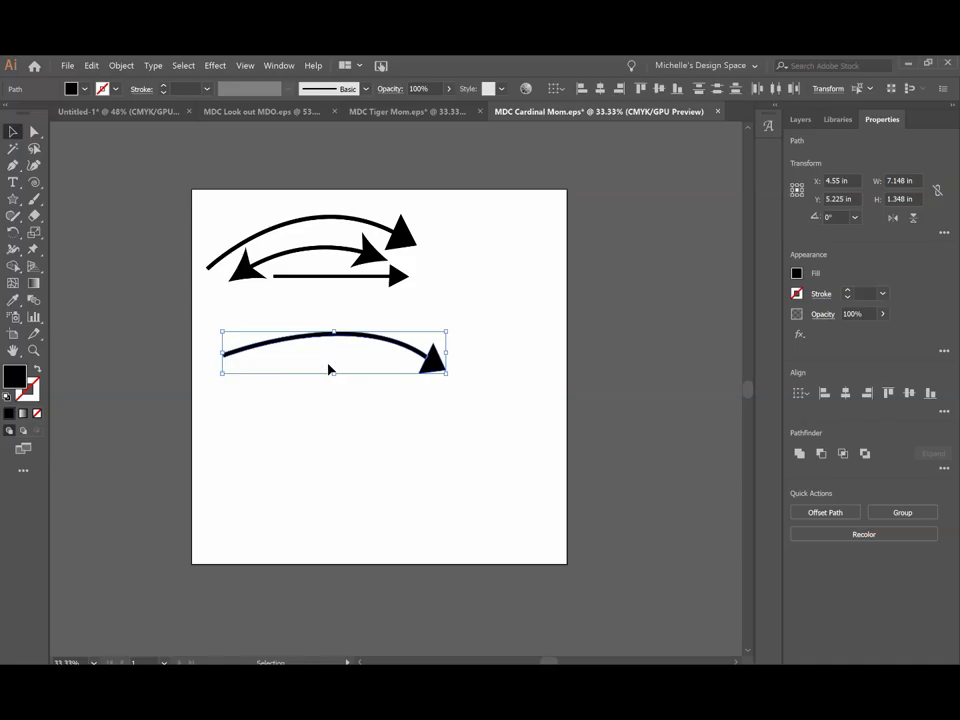
{"action": "left_click", "coordinate": [306, 453]}
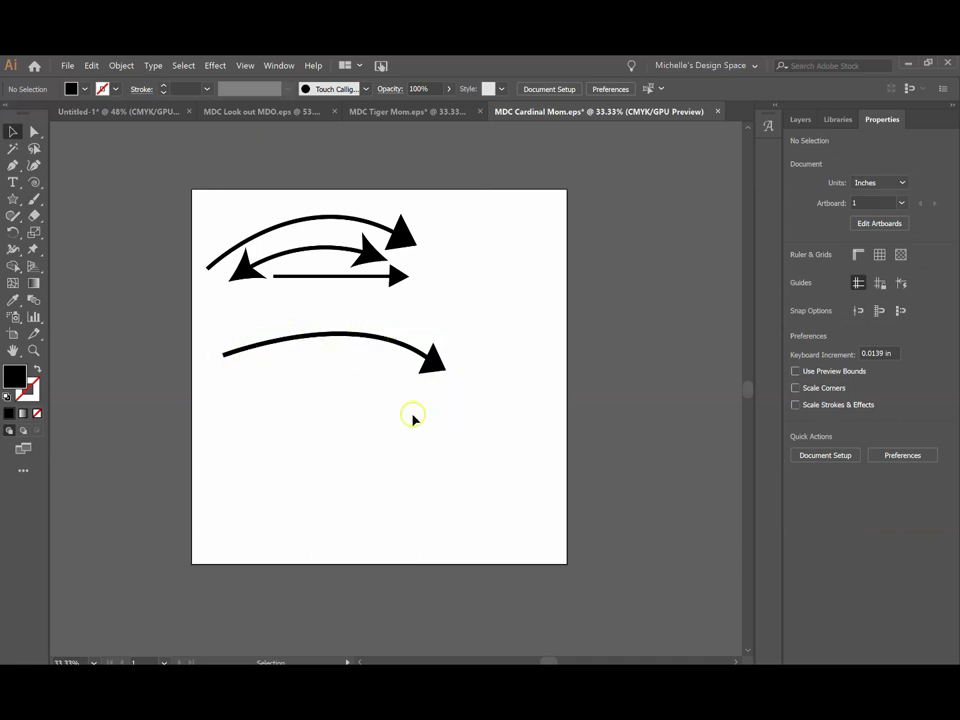
In Outline view, select the lower curve and triangle head and unite them with Pathfinder
{"action": "key", "text": "ctrl+y"}
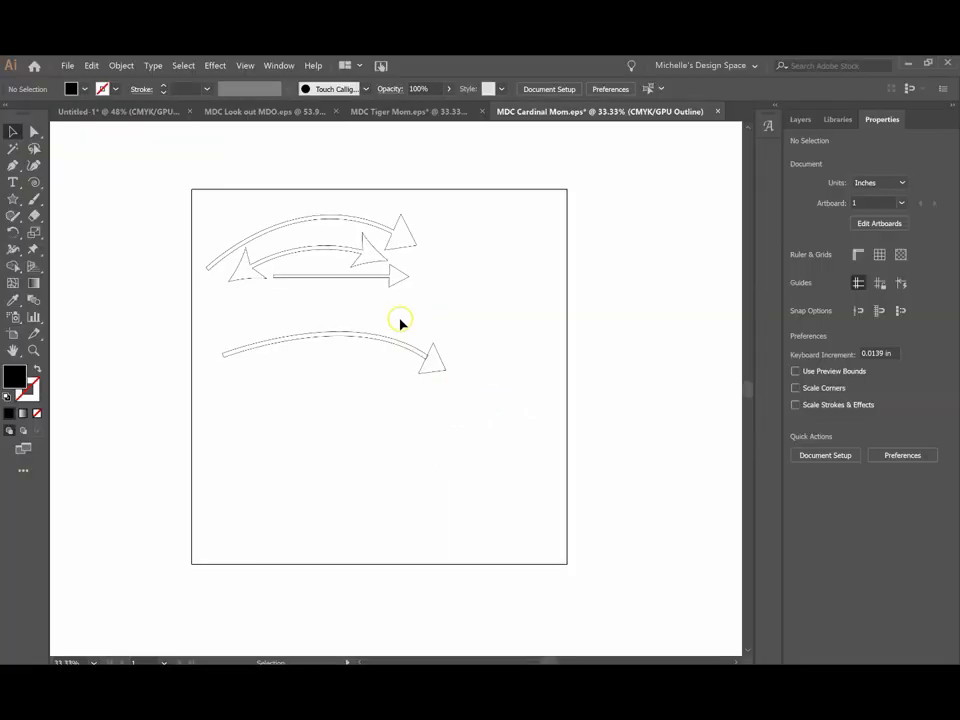
{"action": "left_click_drag", "start_coordinate": [397, 319], "coordinate": [461, 410]}
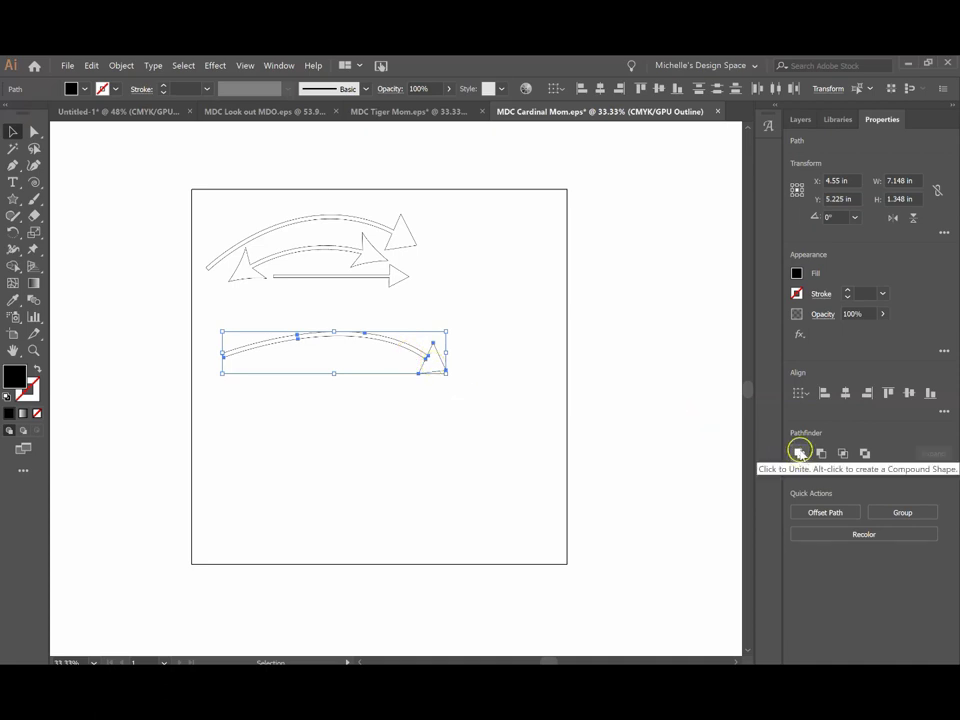
{"action": "left_click", "coordinate": [800, 453]}
{"action": "left_click", "coordinate": [446, 403]}
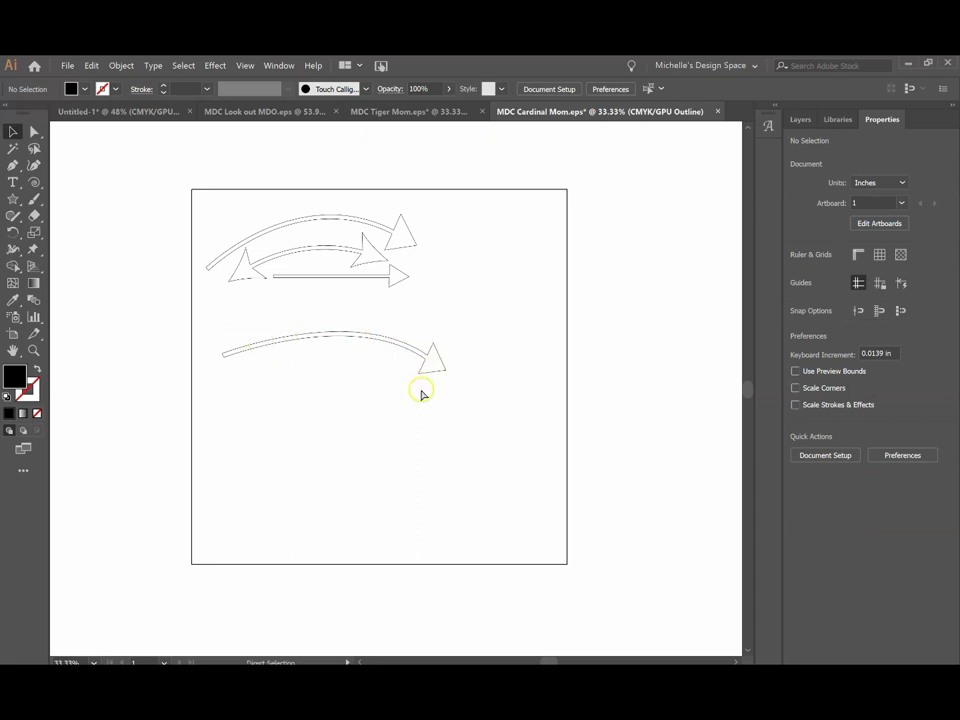
Back in Preview, shrink the merged arrow and tuck it beneath the other three
{"action": "key", "text": "ctrl+y"}
{"action": "left_click", "coordinate": [441, 356]}
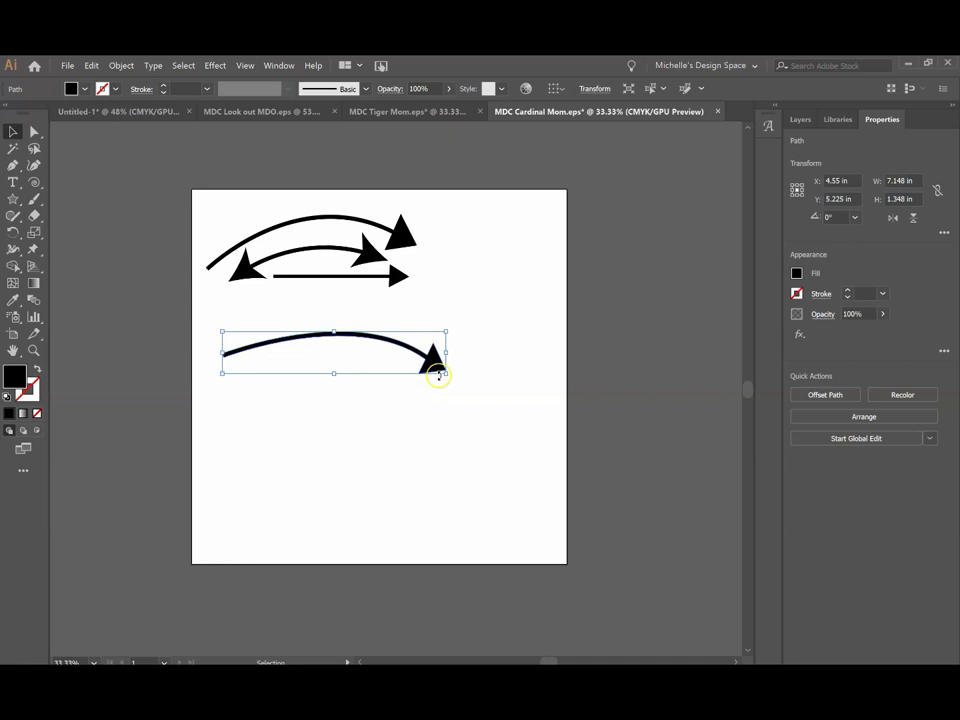
{"action": "mouse_move", "coordinate": [445, 377]}
{"action": "left_mouse_down"}
{"action": "mouse_move", "coordinate": [372, 352]}
{"action": "mouse_move", "coordinate": [383, 320]}
{"action": "left_mouse_up"}
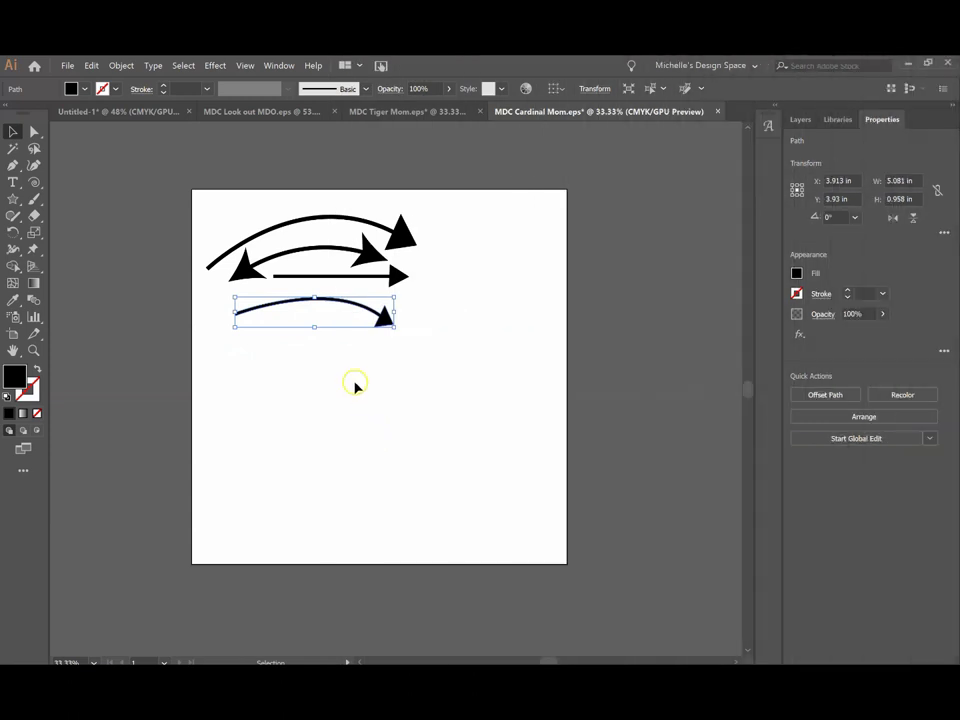
Pen-draw a new two-point arch below the fourth arrow
{"action": "left_click", "coordinate": [355, 386]}
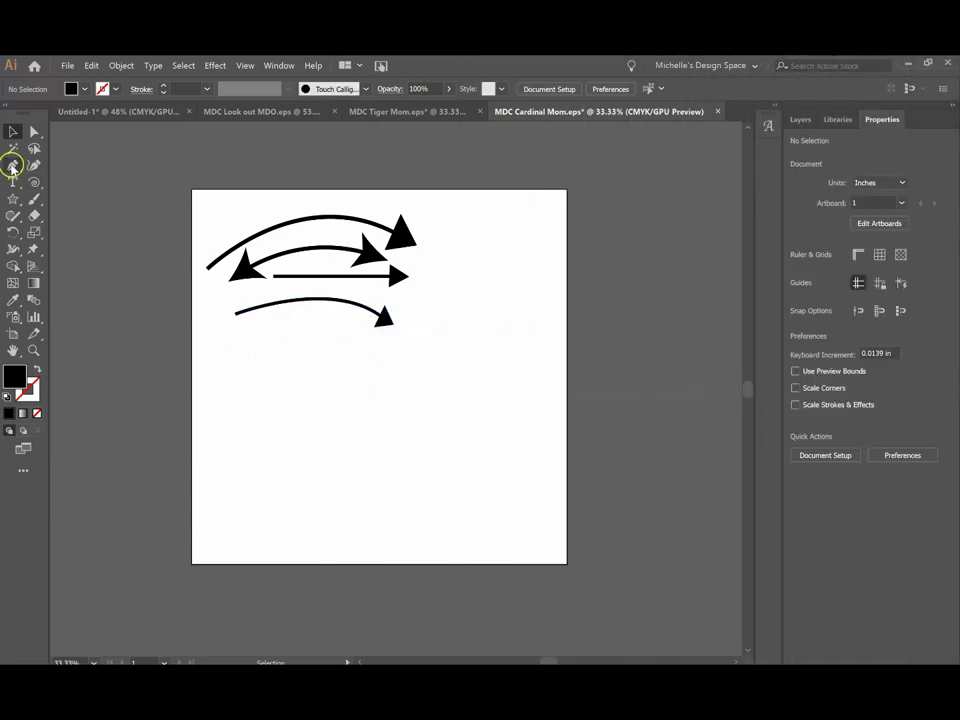
{"action": "left_click", "coordinate": [12, 165]}
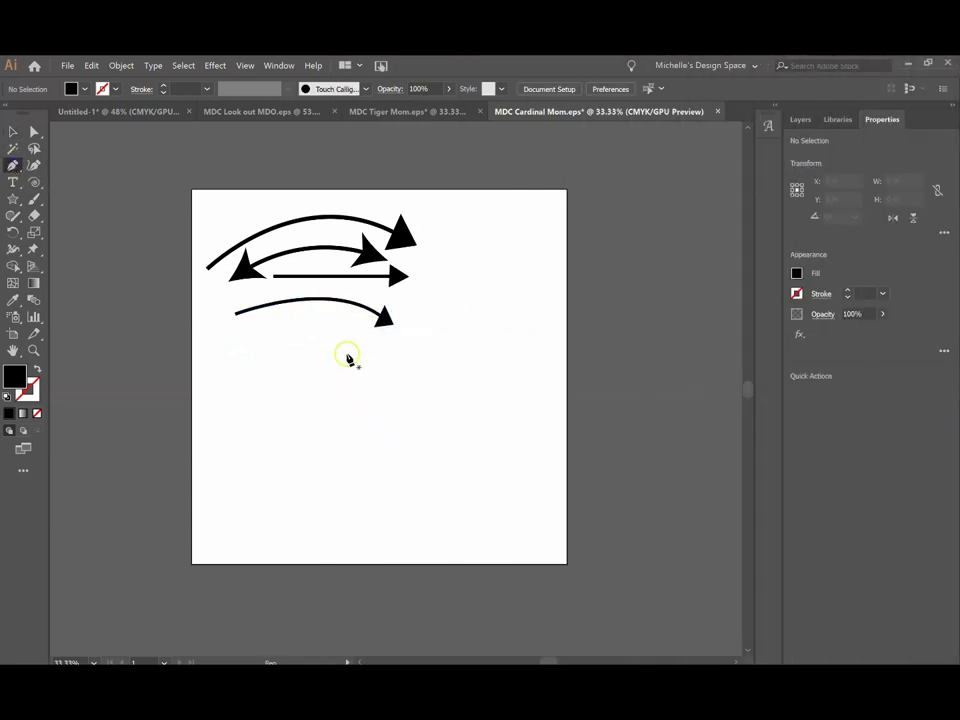
{"action": "left_click", "coordinate": [256, 372]}
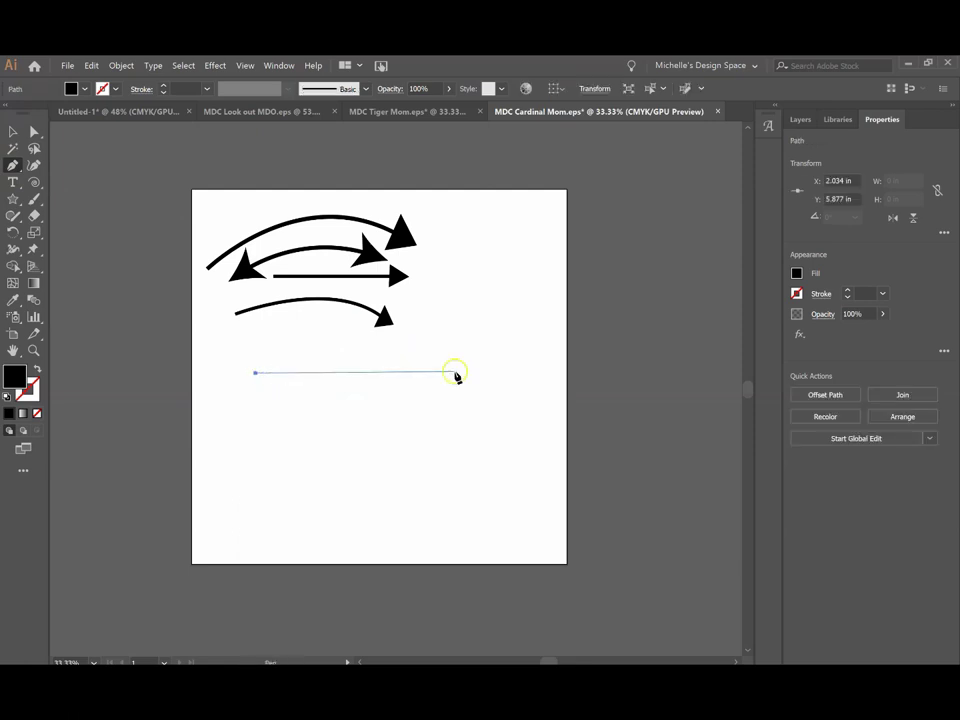
{"action": "left_click_drag", "start_coordinate": [462, 372], "coordinate": [539, 433]}
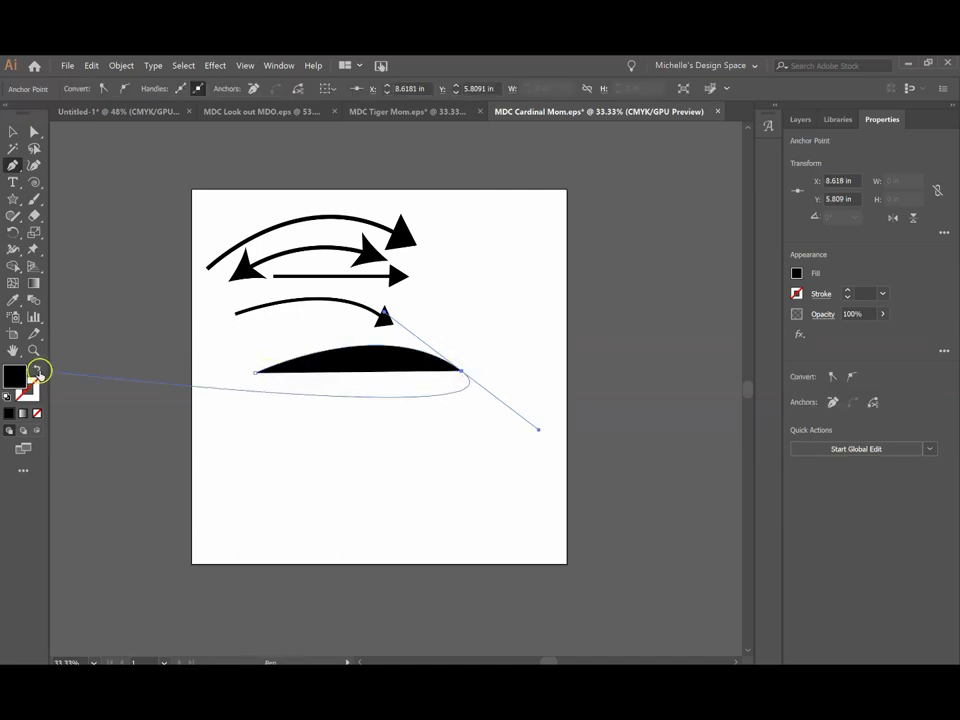
Make the arch an unfilled 9 pt black stroke and nudge it slightly left
{"action": "left_click", "coordinate": [38, 371]}
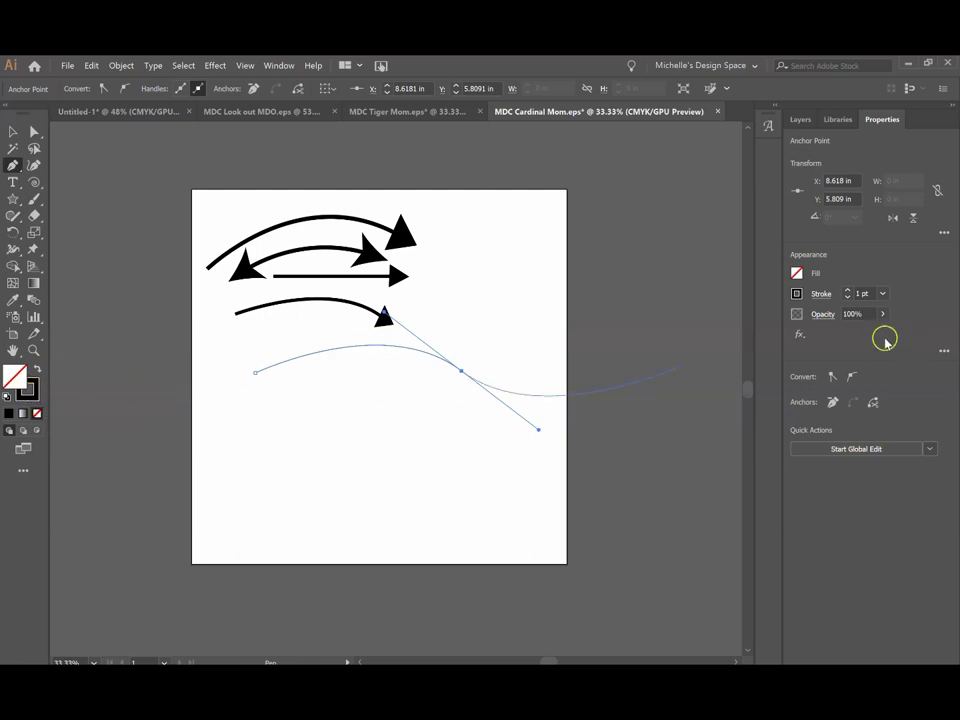
{"action": "left_click", "coordinate": [884, 294]}
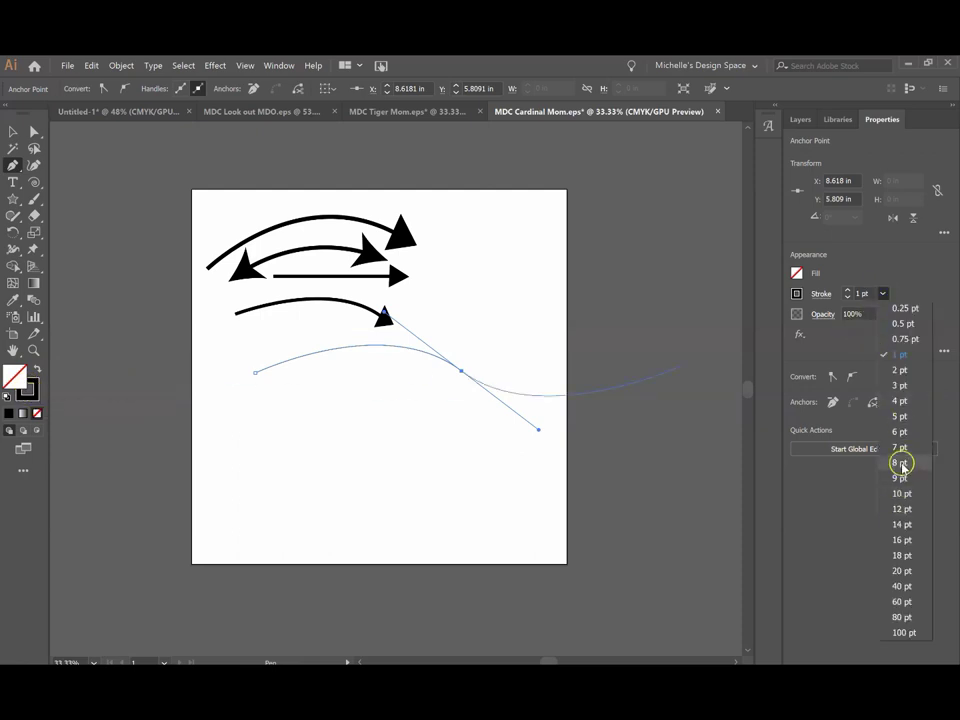
{"action": "left_click", "coordinate": [900, 458]}
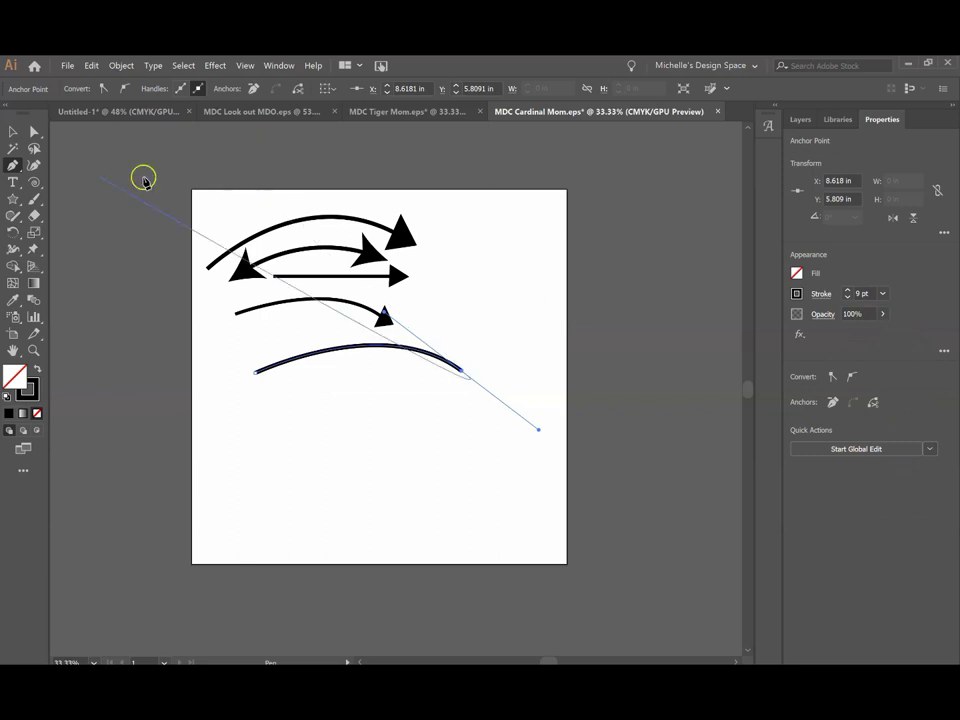
{"action": "left_click", "coordinate": [12, 132]}
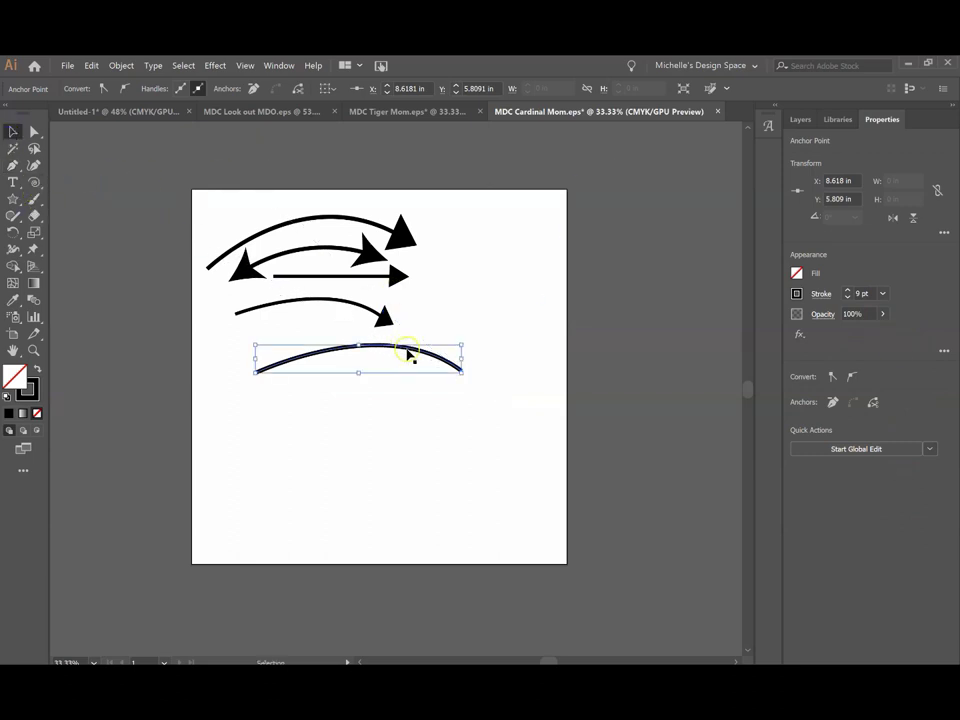
{"action": "left_click_drag", "start_coordinate": [403, 354], "coordinate": [382, 351]}
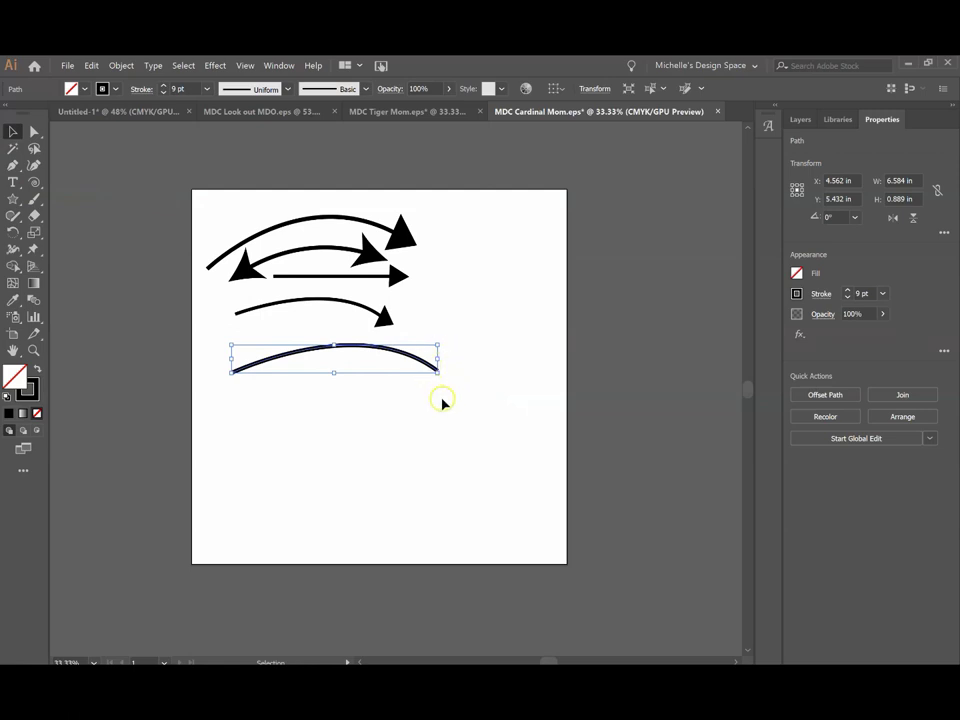
Open the detailed Stroke settings for the bottom curve and choose rounded caps
{"action": "left_click", "coordinate": [817, 294]}
{"action": "left_click", "coordinate": [821, 298]}
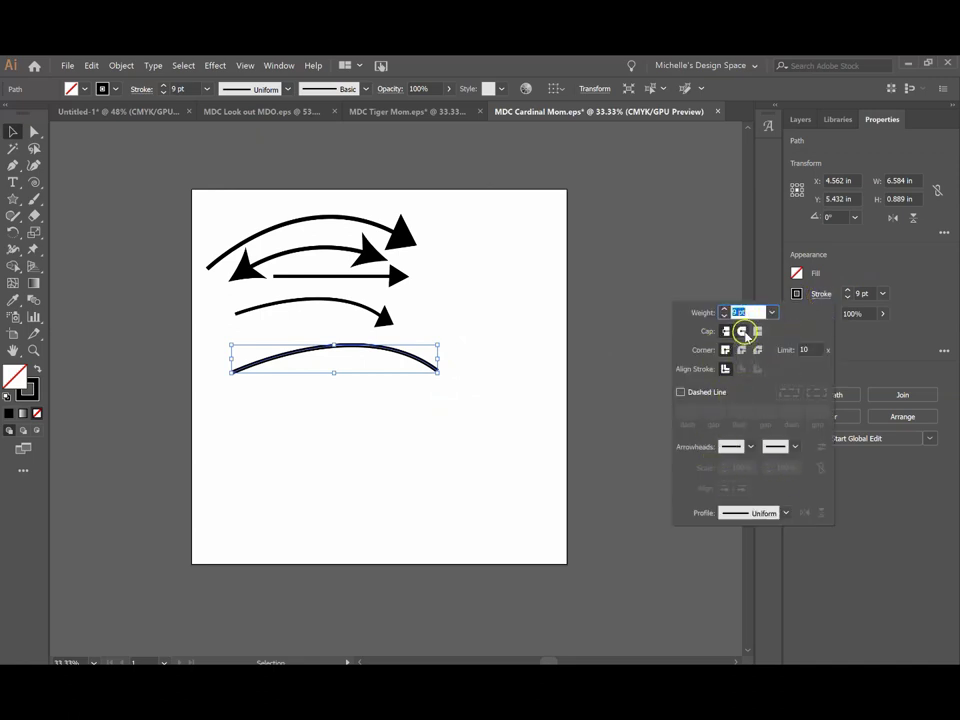
{"action": "left_click", "coordinate": [743, 331]}
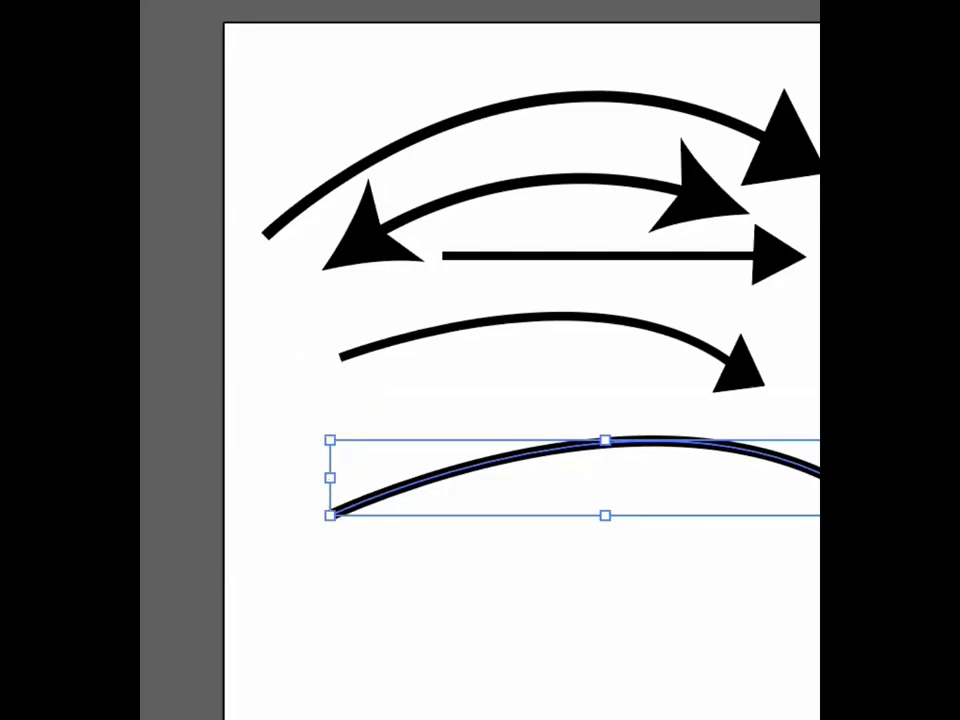
{"action": "left_click", "coordinate": [741, 330]}
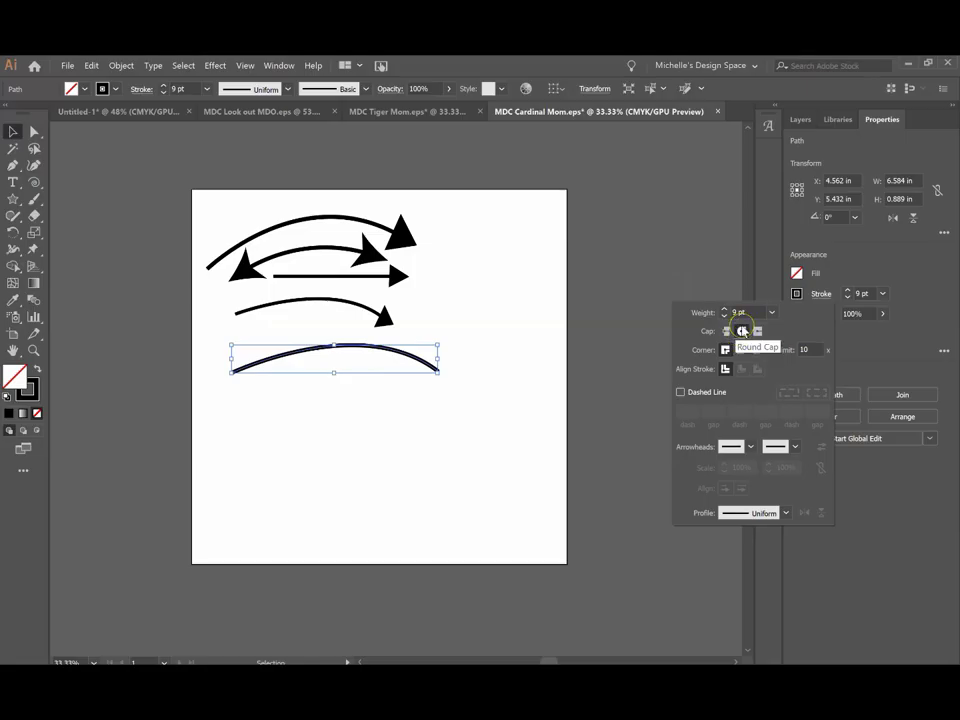
Add arrowheads to both the start and the end of the bottom curve
{"action": "left_click", "coordinate": [751, 448]}
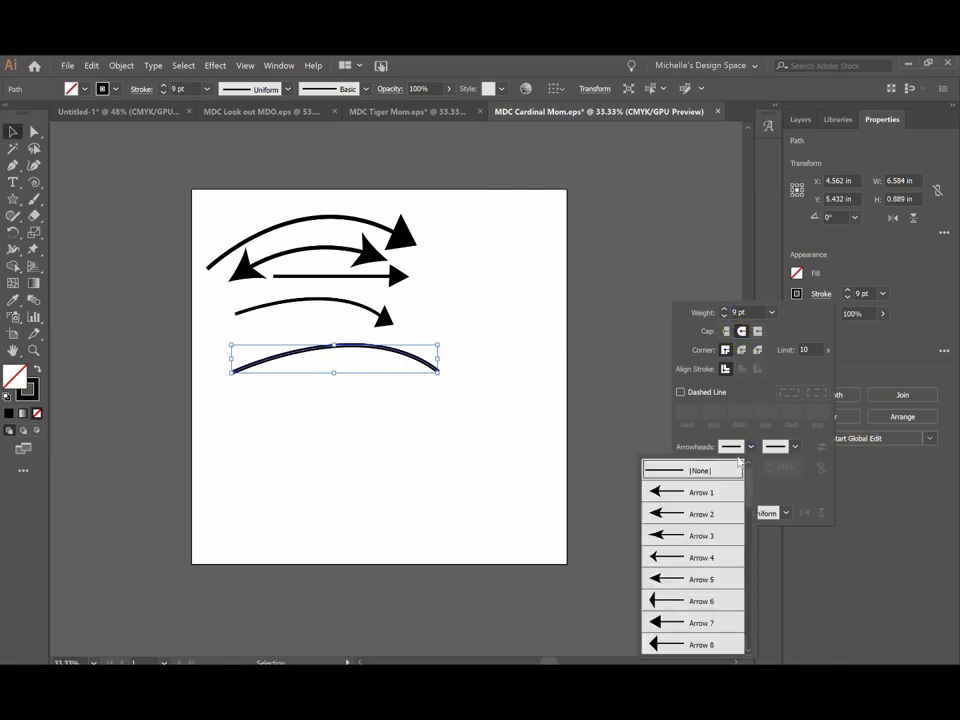
{"action": "left_click", "coordinate": [680, 492]}
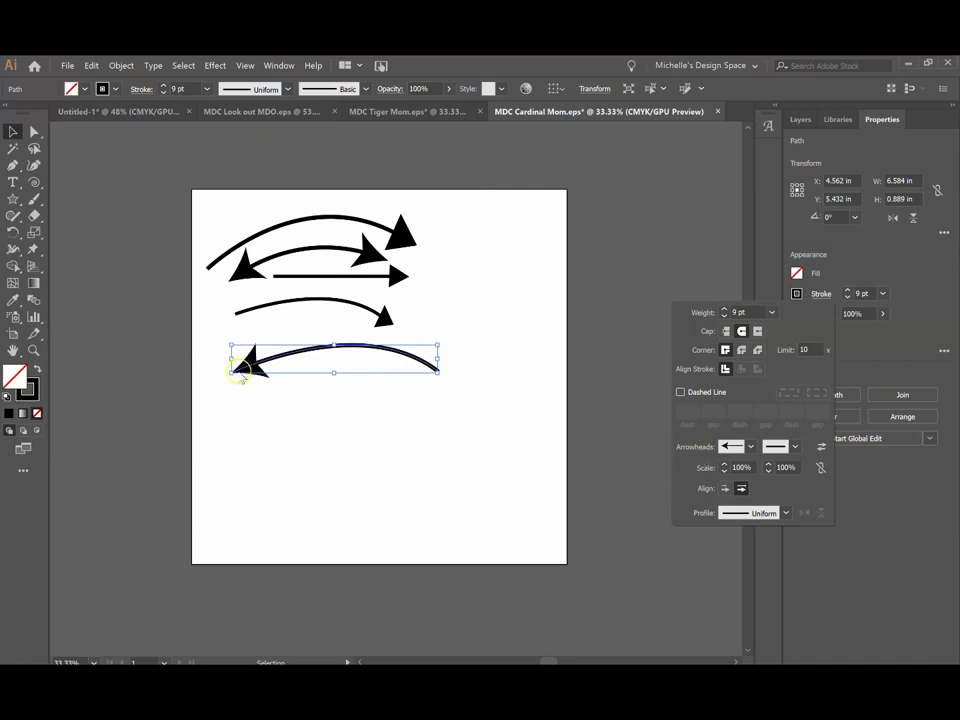
{"action": "left_click", "coordinate": [795, 447]}
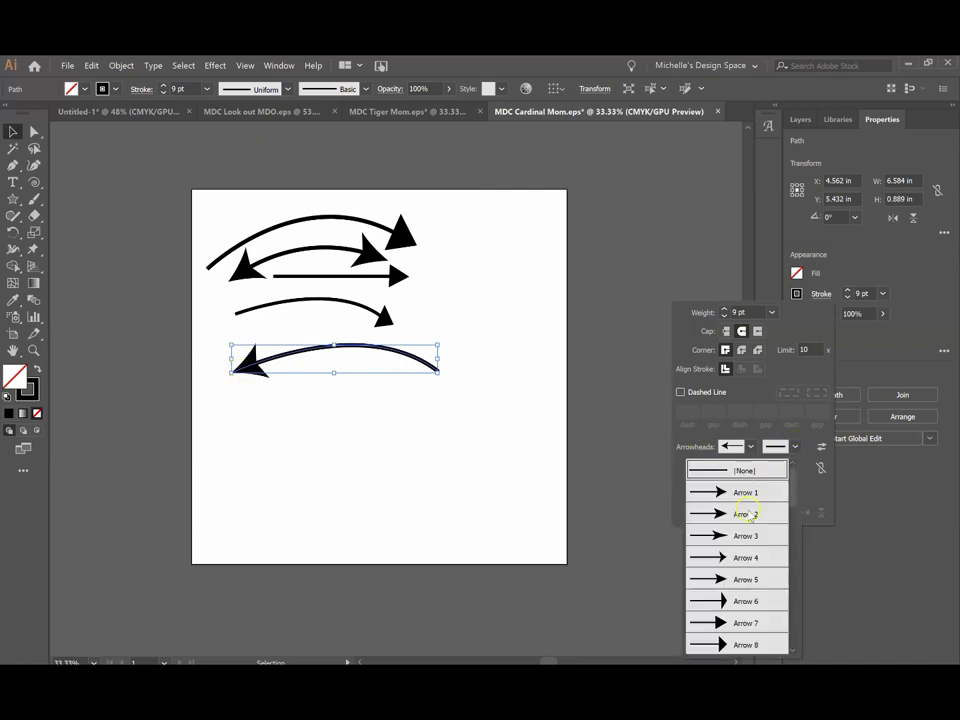
{"action": "left_click", "coordinate": [745, 494]}
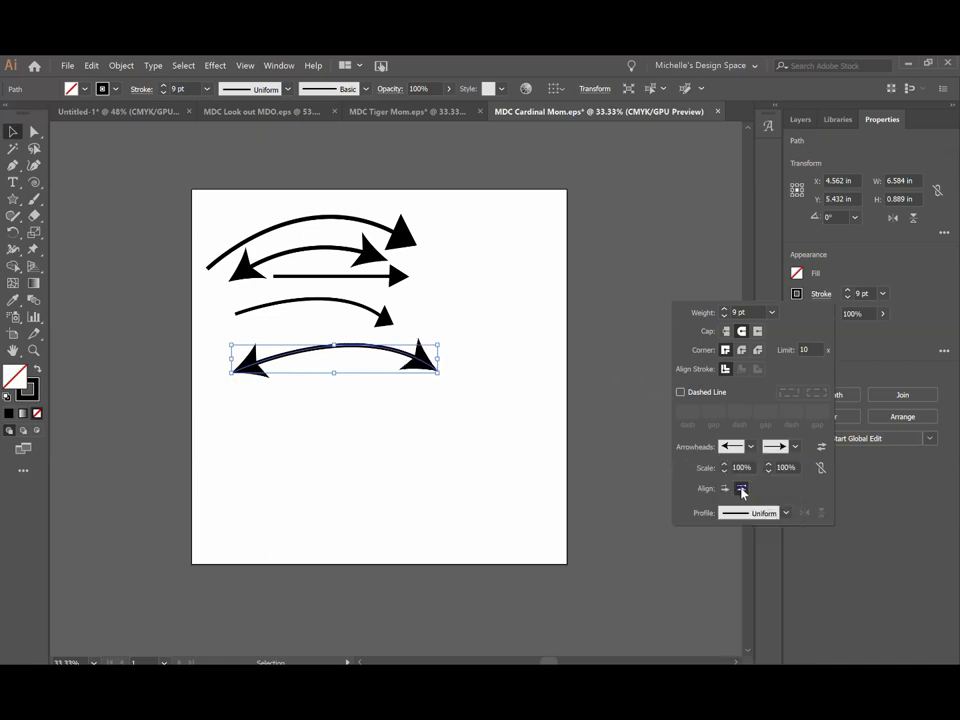
{"action": "left_click", "coordinate": [794, 447]}
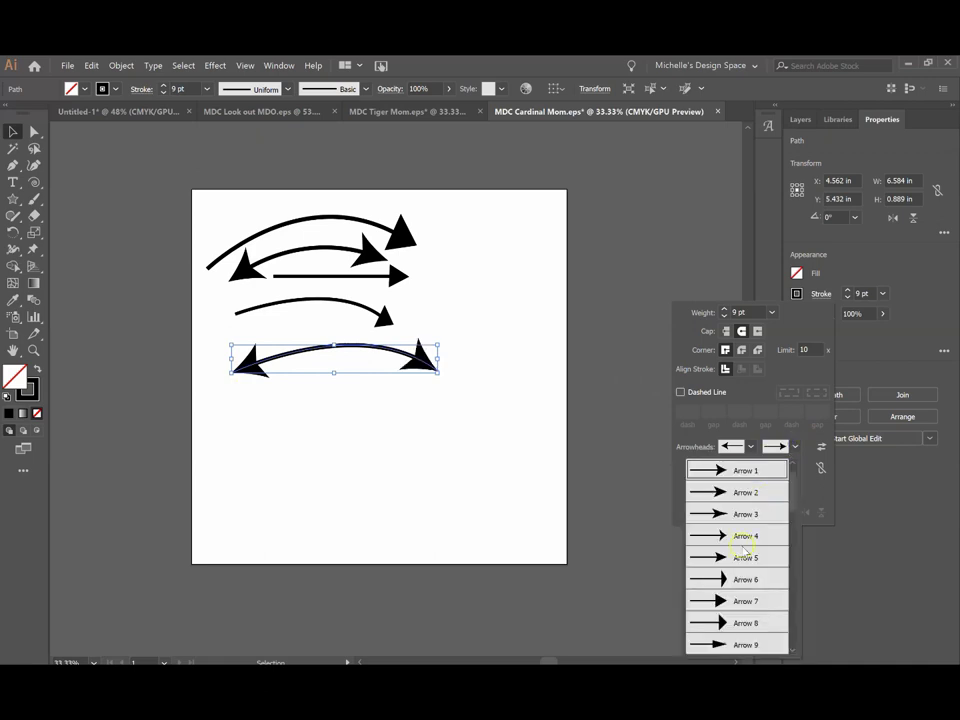
{"action": "left_click", "coordinate": [794, 446]}
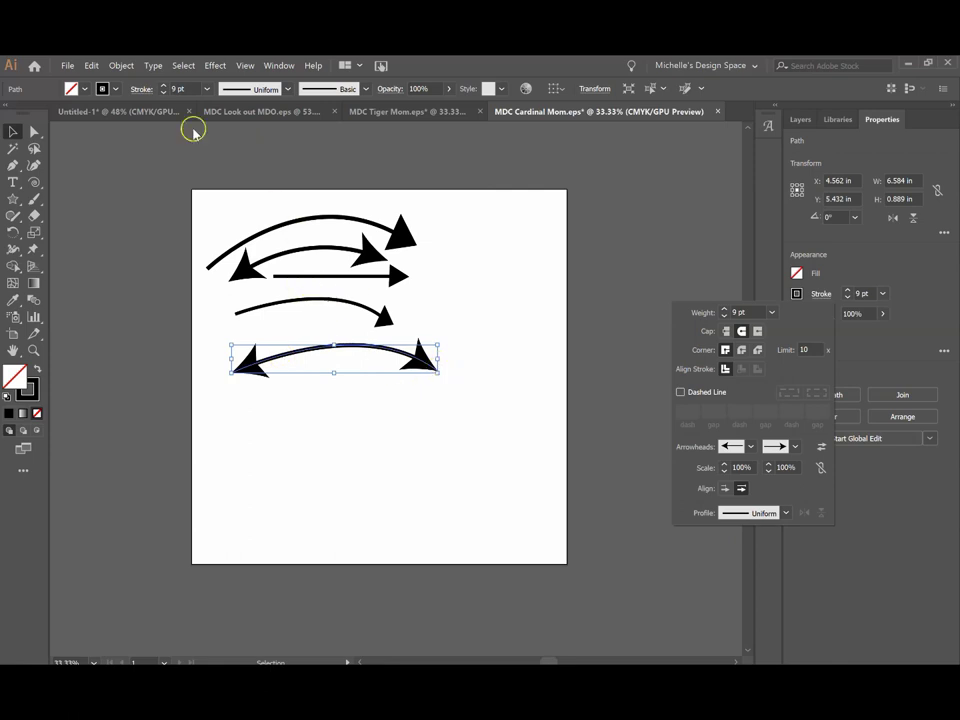
Outline the double-headed arrow's stroke, unite the pieces with Pathfinder, and scale it down slightly
{"action": "left_click", "coordinate": [120, 66]}
{"action": "mouse_move", "coordinate": [130, 332]}
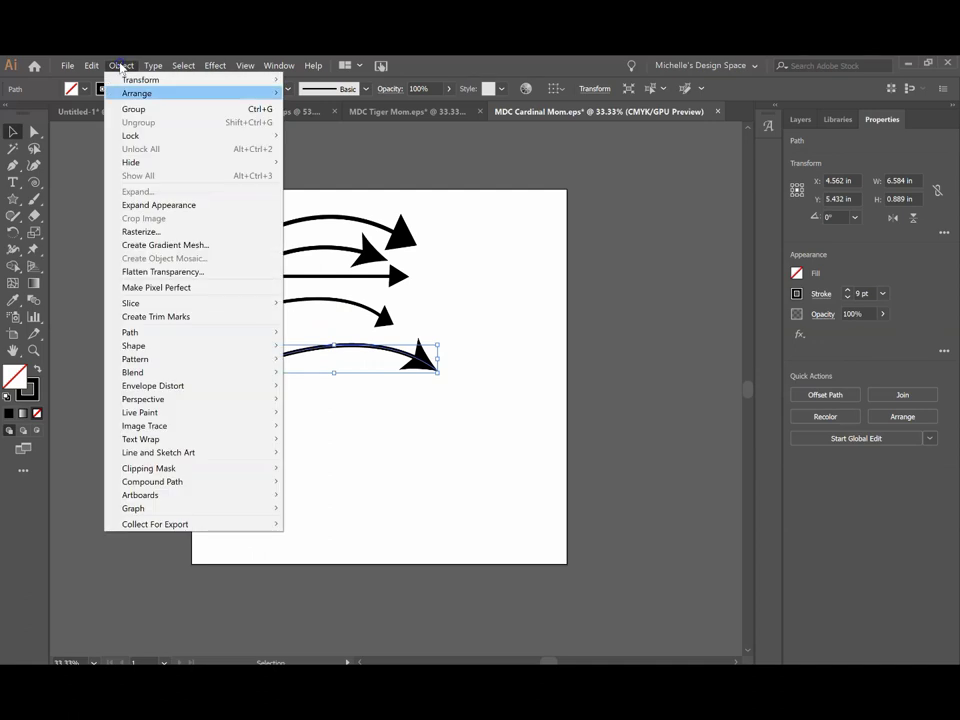
{"action": "left_click", "coordinate": [320, 361]}
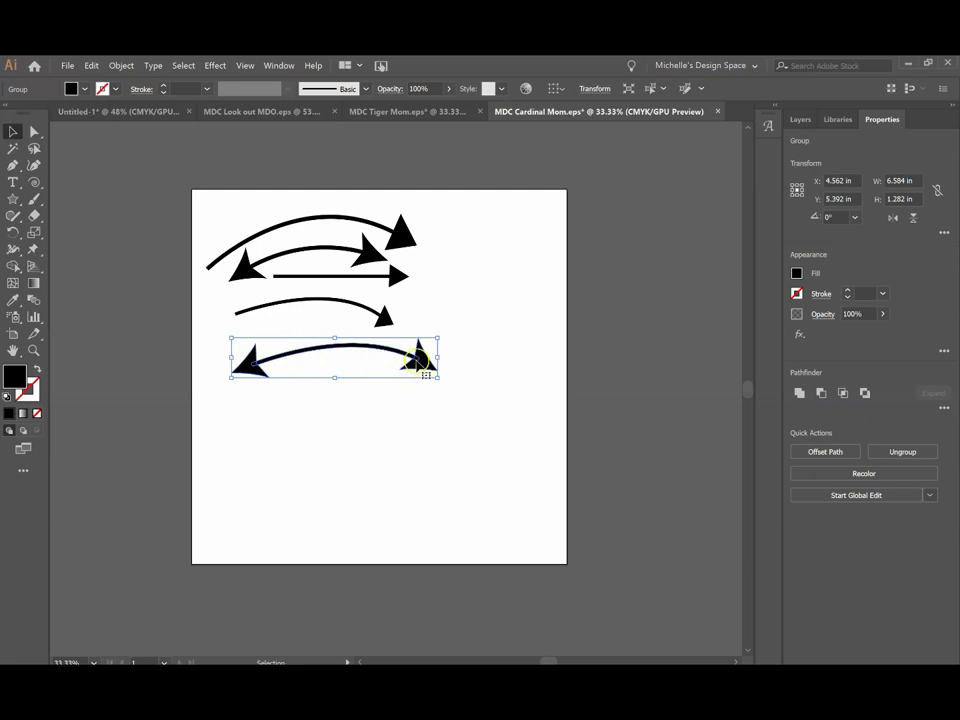
{"action": "left_click", "coordinate": [799, 393]}
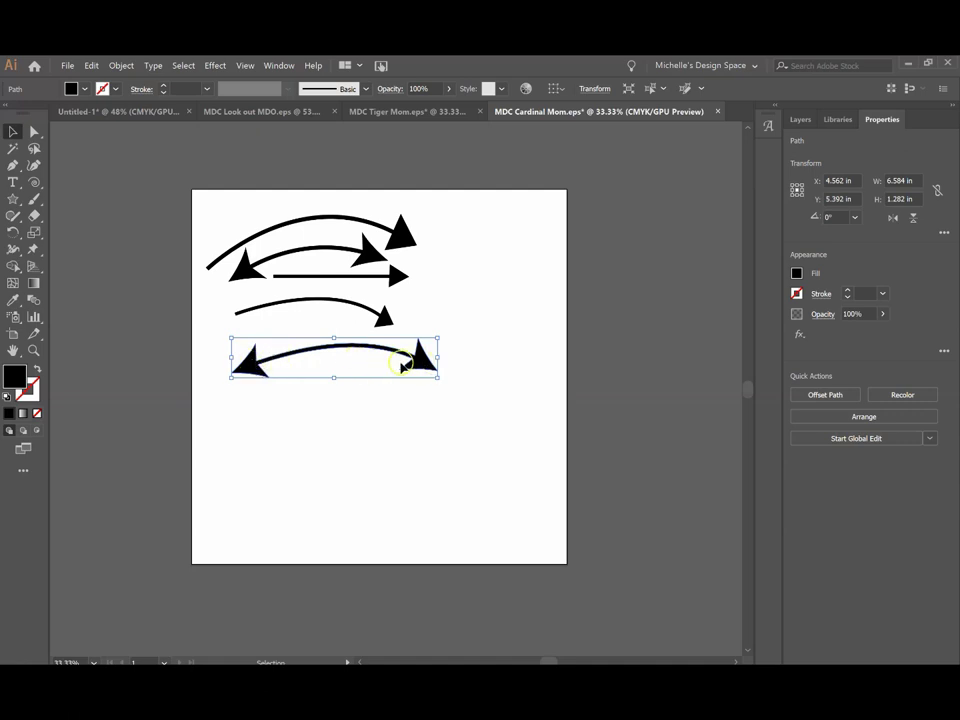
{"action": "mouse_move", "coordinate": [437, 377]}
{"action": "left_mouse_down"}
{"action": "mouse_move", "coordinate": [398, 370]}
{"action": "mouse_move", "coordinate": [360, 338]}
{"action": "left_mouse_up"}
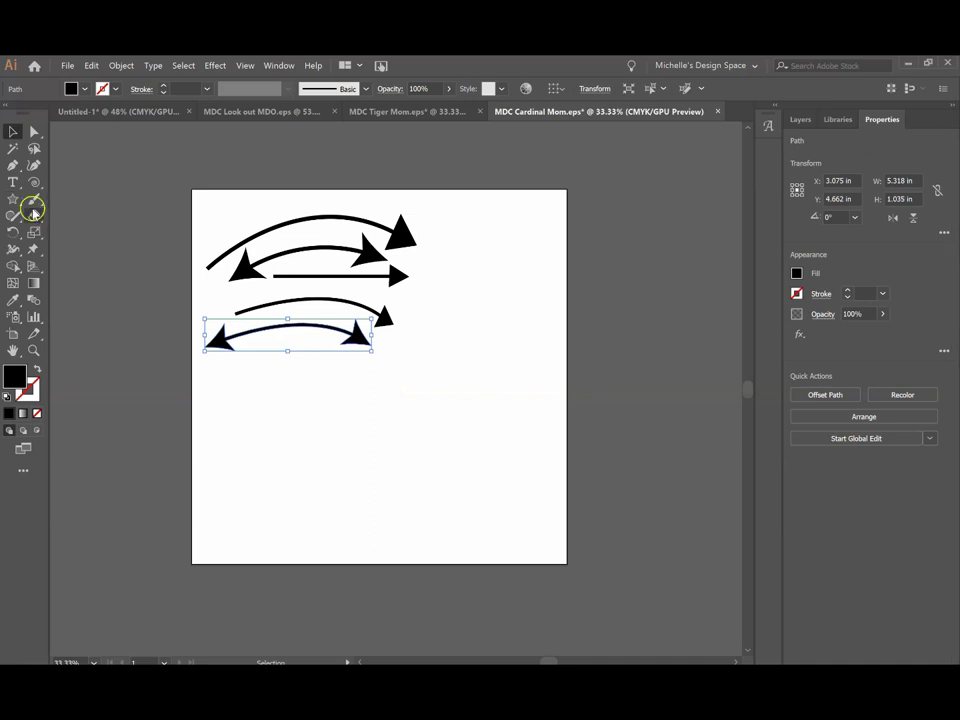
Draw a long, thin black rectangle below the double-headed arrow as a straight shaft
{"action": "left_click_drag", "start_coordinate": [12, 199], "coordinate": [68, 205]}
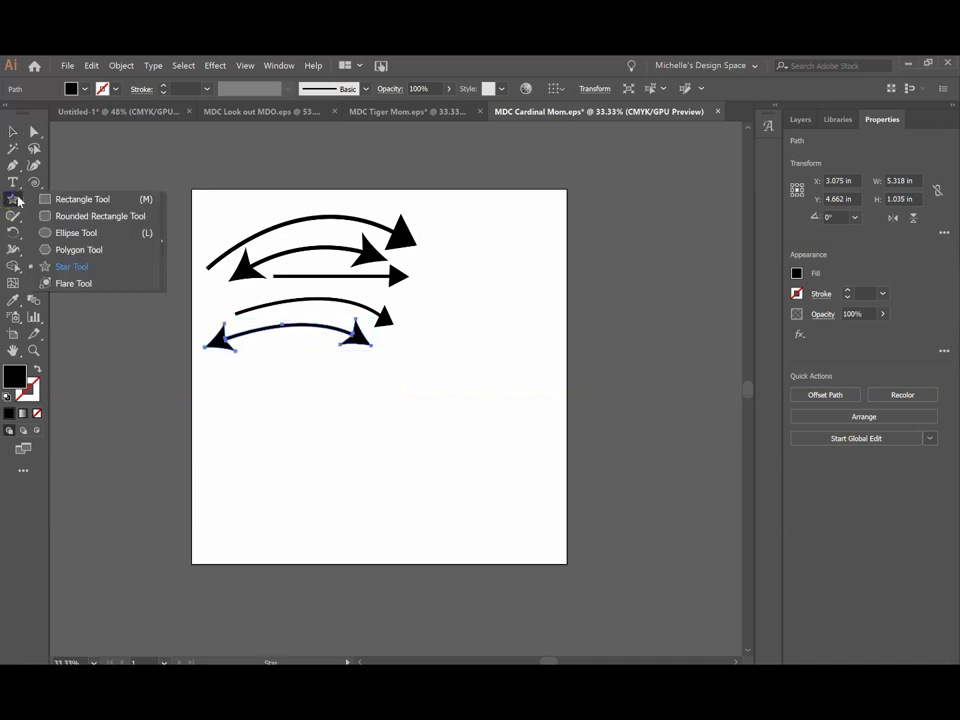
{"action": "left_click", "coordinate": [68, 201]}
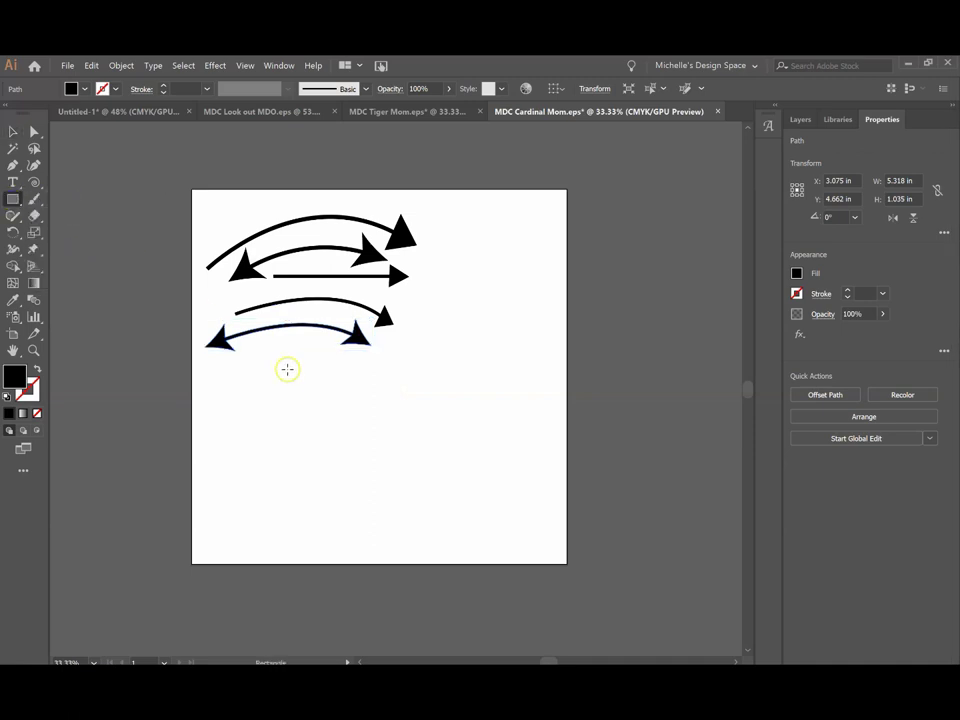
{"action": "left_click_drag", "start_coordinate": [323, 375], "coordinate": [517, 375]}
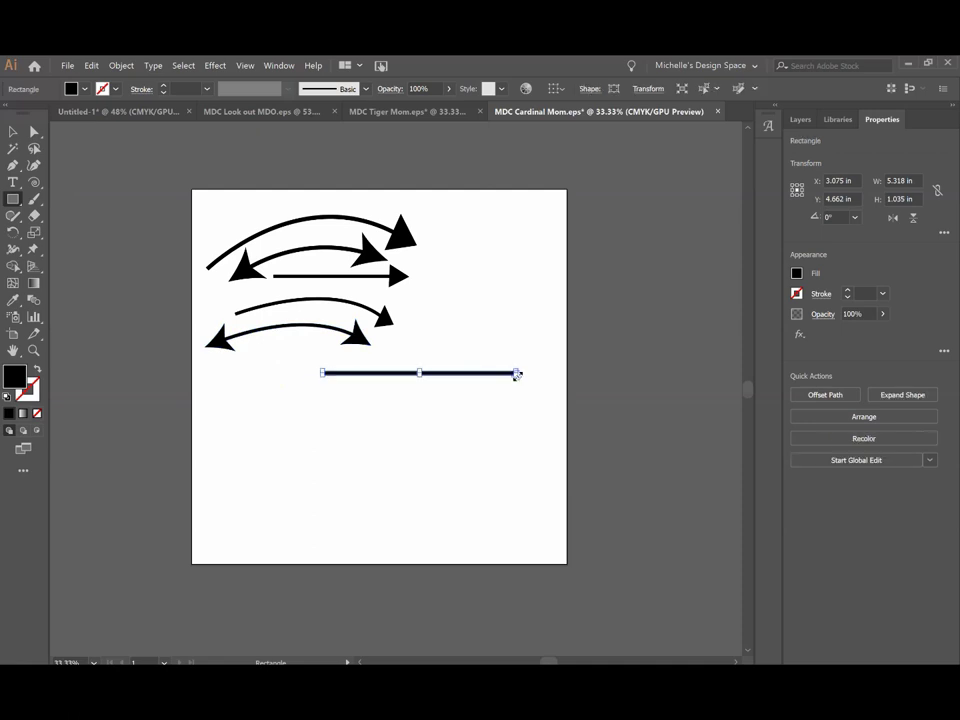
{"action": "left_click_drag", "start_coordinate": [13, 198], "coordinate": [71, 268]}
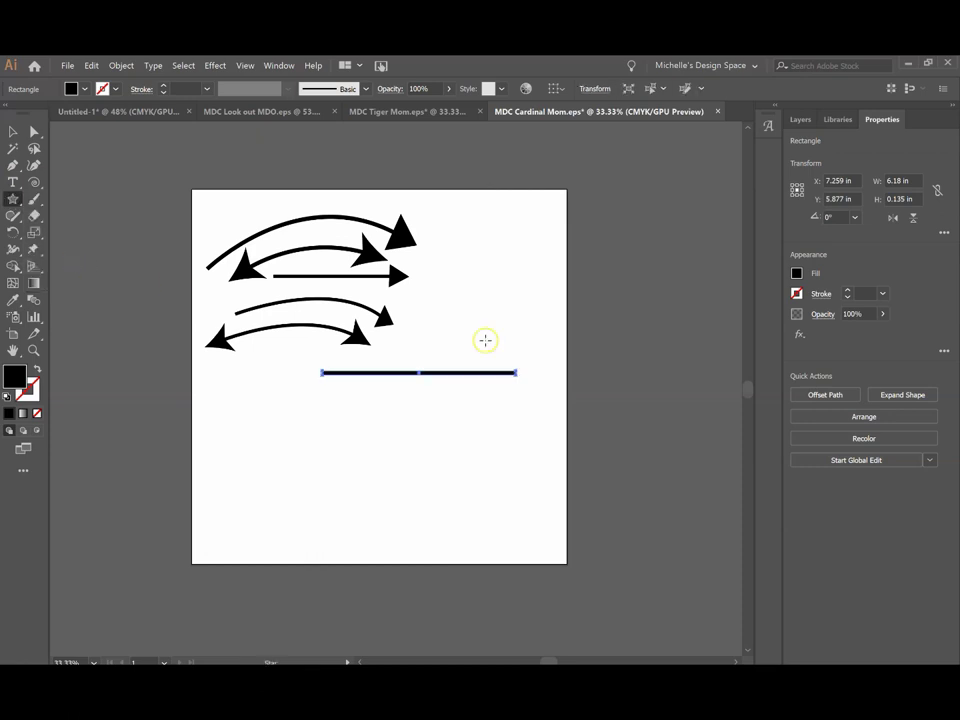
Create a 3-point star triangle at the bar's right end and rotate it to point right
{"action": "left_click", "coordinate": [525, 372]}
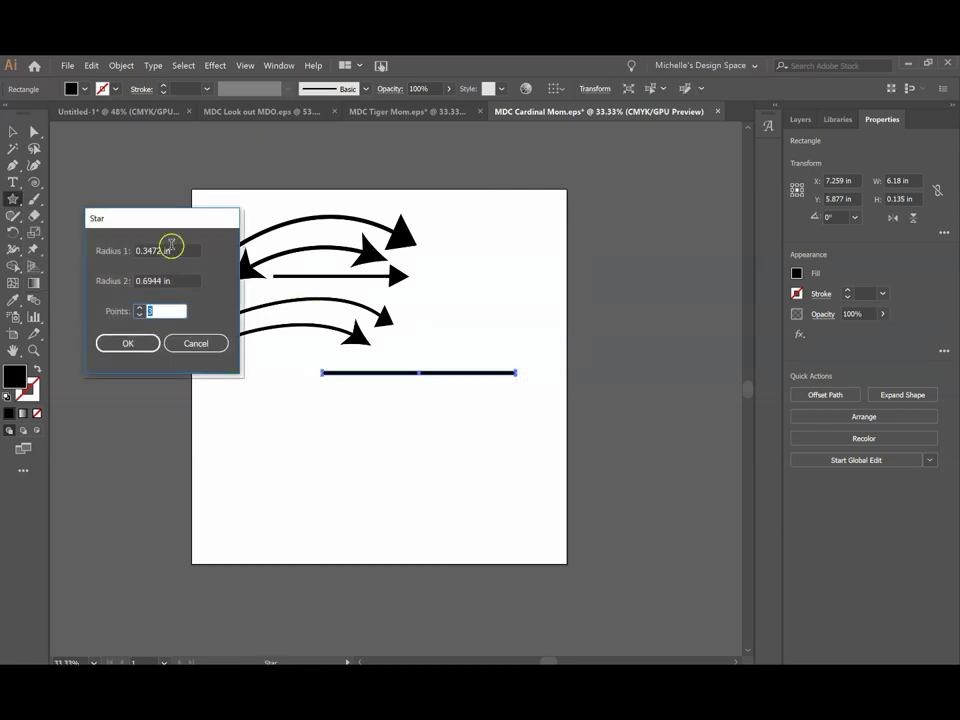
{"action": "mouse_move", "coordinate": [190, 217]}
{"action": "left_mouse_down"}
{"action": "mouse_move", "coordinate": [465, 205]}
{"action": "mouse_move", "coordinate": [553, 173]}
{"action": "left_mouse_up"}
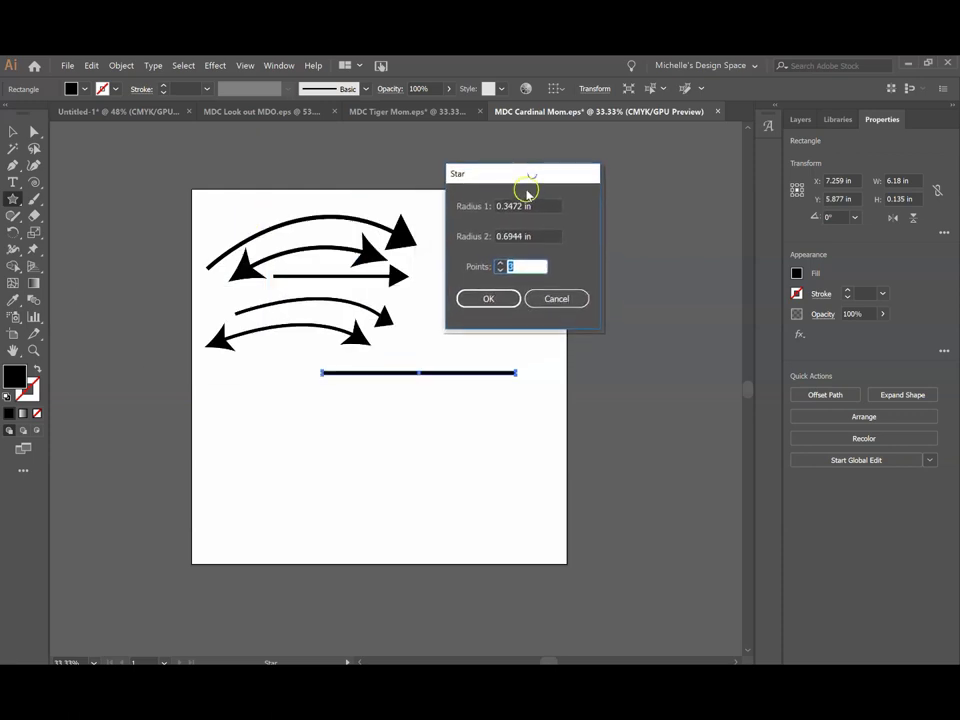
{"action": "left_click", "coordinate": [500, 270]}
{"action": "left_click", "coordinate": [511, 268]}
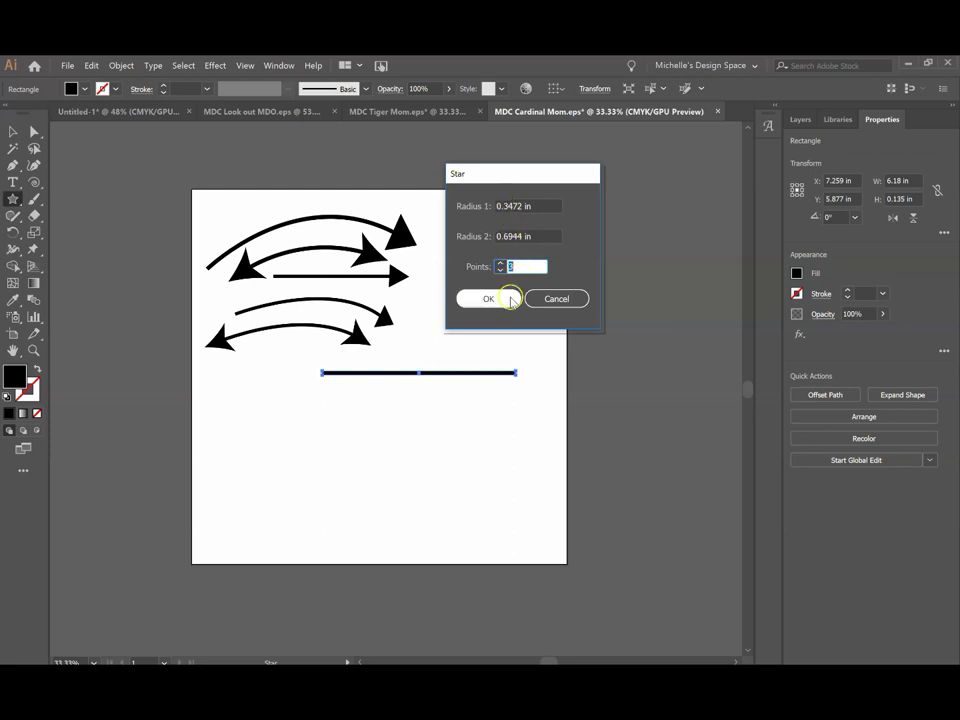
{"action": "left_click", "coordinate": [488, 299]}
{"action": "left_click", "coordinate": [13, 131]}
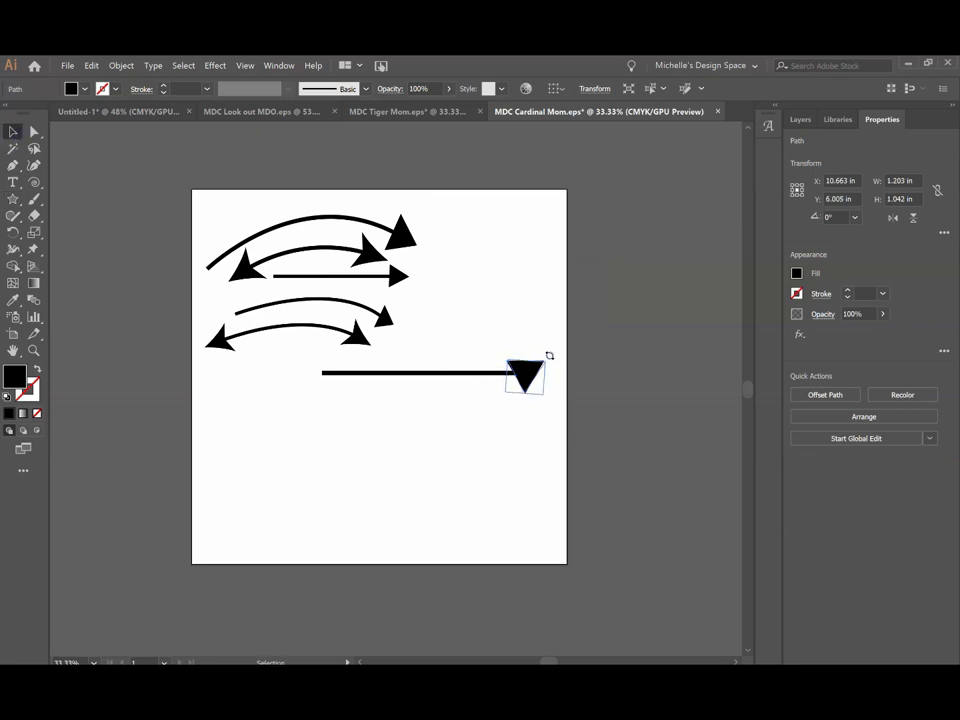
{"action": "mouse_move", "coordinate": [548, 354]}
{"action": "left_mouse_down"}
{"action": "mouse_move", "coordinate": [553, 371]}
{"action": "mouse_move", "coordinate": [535, 377]}
{"action": "left_mouse_up"}
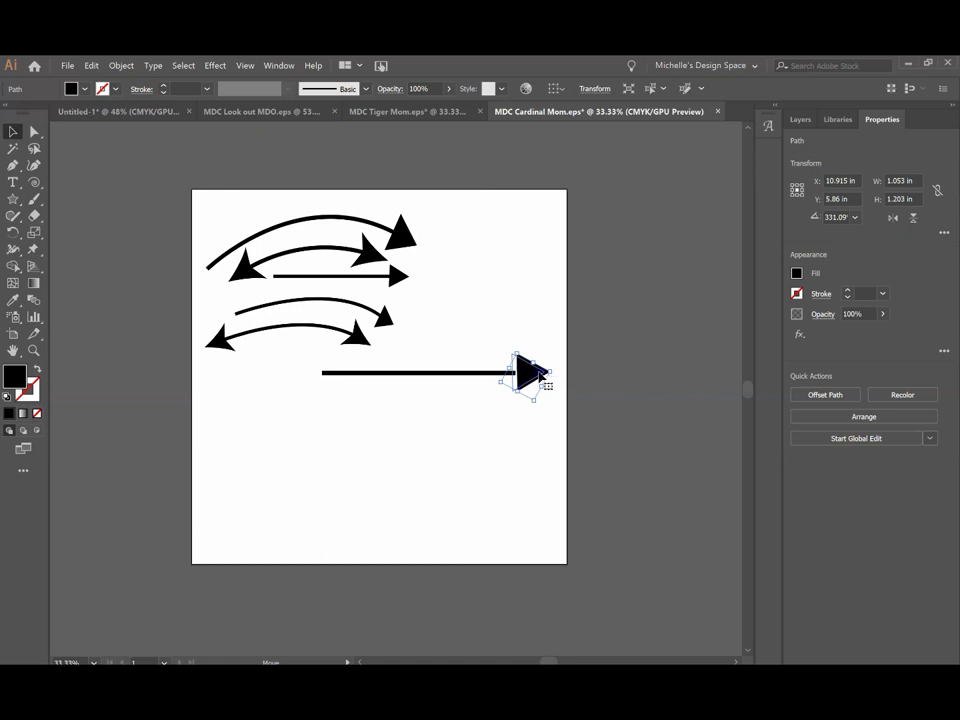
Vertically centre the triangle on the bar using Vertical Align Center
{"action": "left_click_drag", "start_coordinate": [468, 345], "coordinate": [546, 396]}
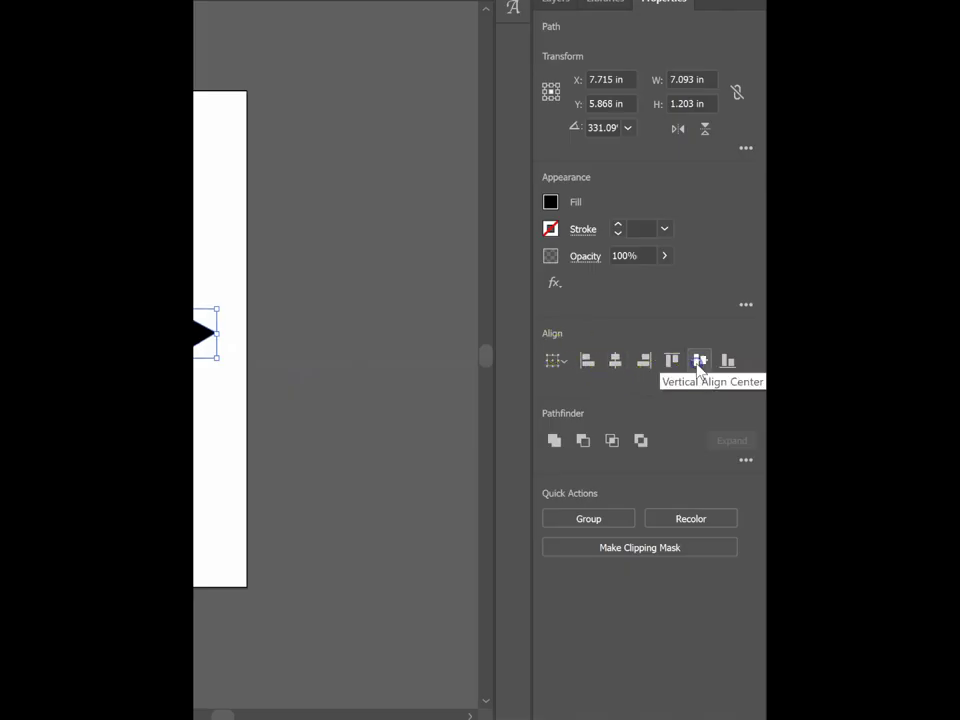
{"action": "left_click", "coordinate": [699, 360]}
{"action": "left_click", "coordinate": [493, 388]}
Unite the bar and triangle into one straight arrow and shrink it
{"action": "left_click_drag", "start_coordinate": [476, 326], "coordinate": [525, 398]}
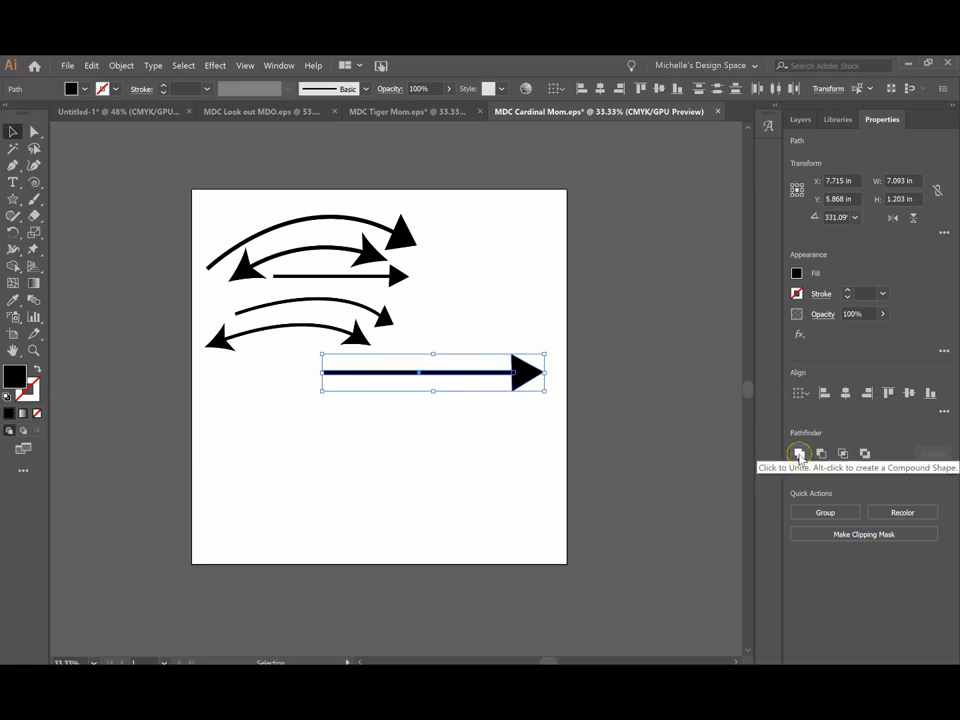
{"action": "left_click", "coordinate": [799, 455]}
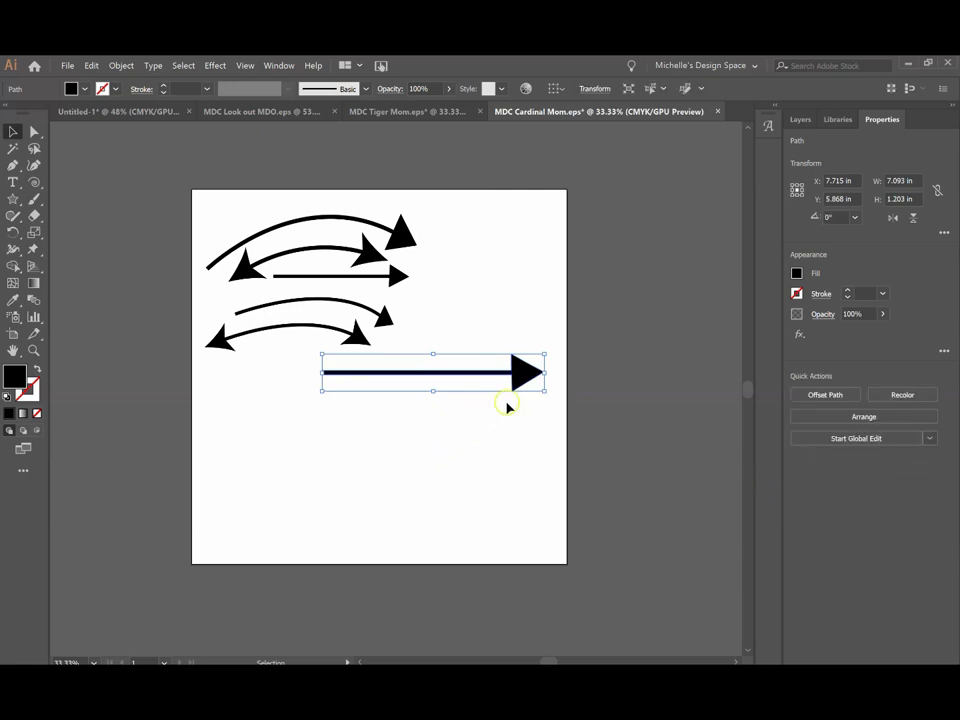
{"action": "left_click_drag", "start_coordinate": [543, 391], "coordinate": [352, 360]}
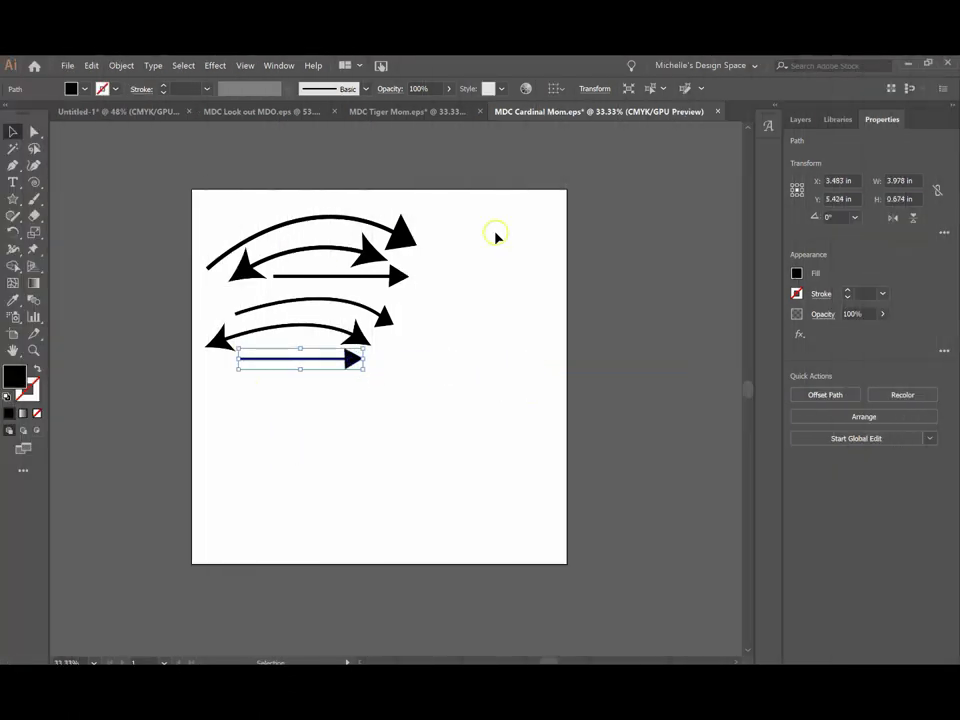
Move the three lower arrows right, scale them up together, and nudge them into place
{"action": "left_click_drag", "start_coordinate": [190, 296], "coordinate": [444, 390]}
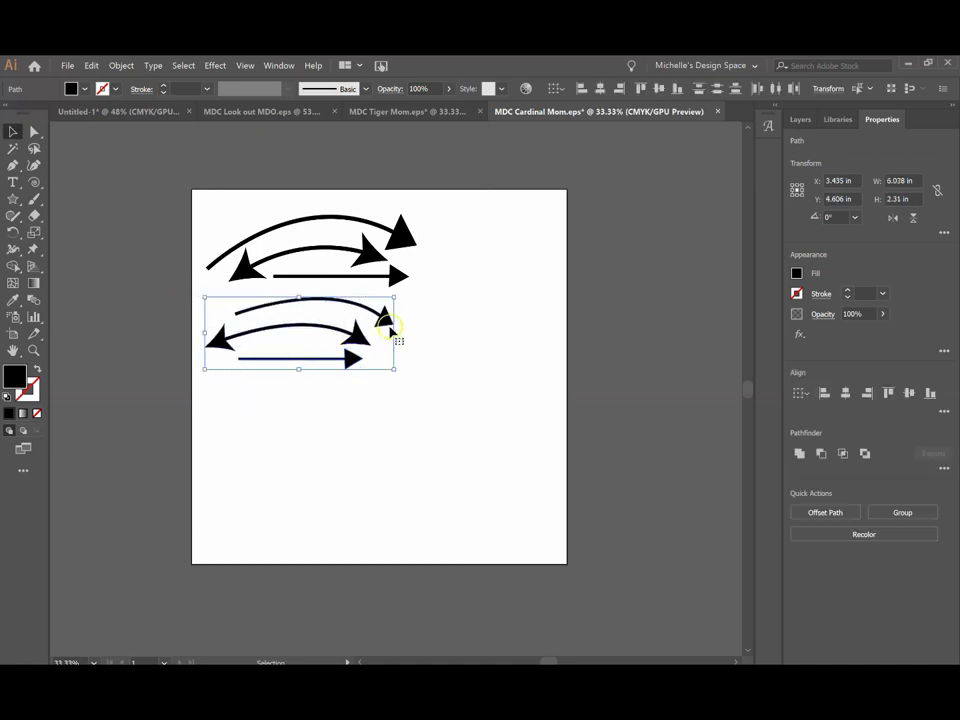
{"action": "left_click_drag", "start_coordinate": [392, 321], "coordinate": [449, 335]}
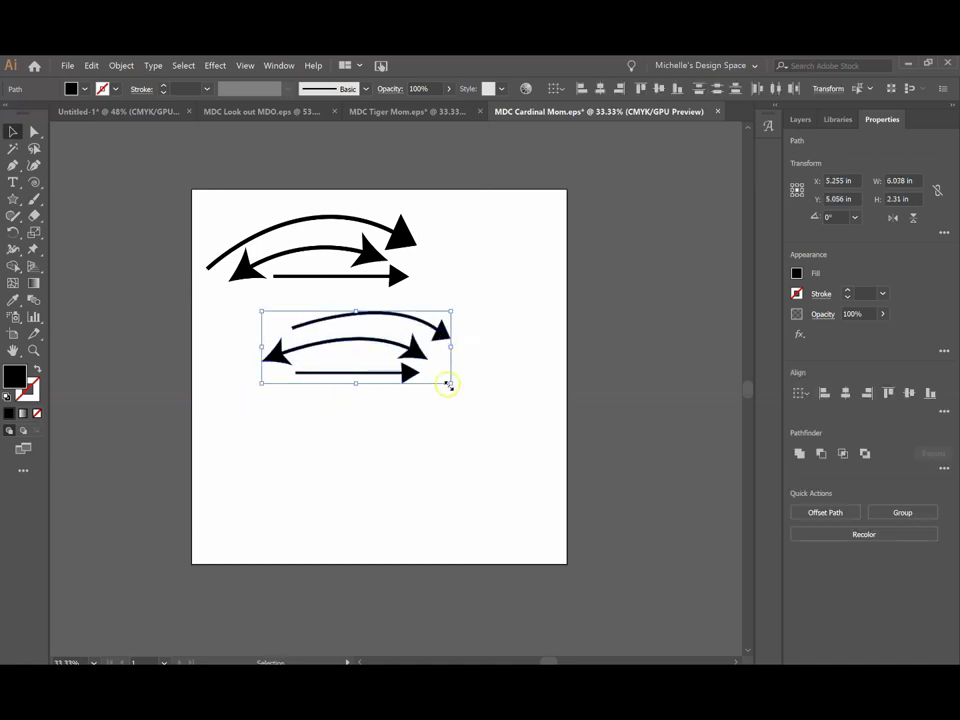
{"action": "left_click_drag", "start_coordinate": [453, 385], "coordinate": [536, 417]}
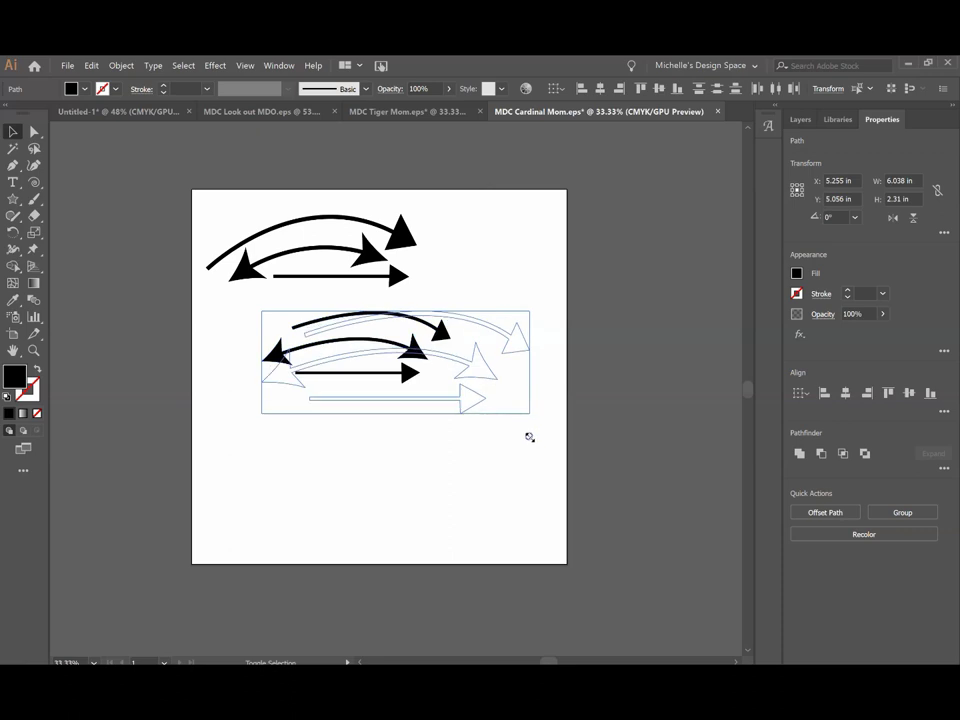
{"action": "left_click_drag", "start_coordinate": [524, 342], "coordinate": [490, 350]}
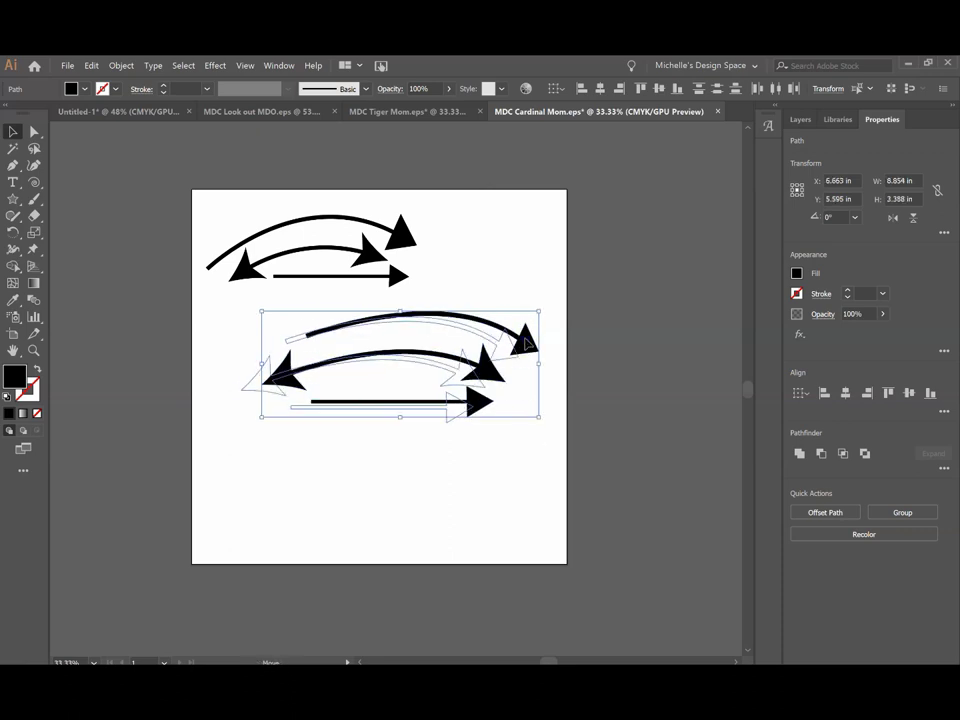
{"action": "left_click", "coordinate": [464, 450]}
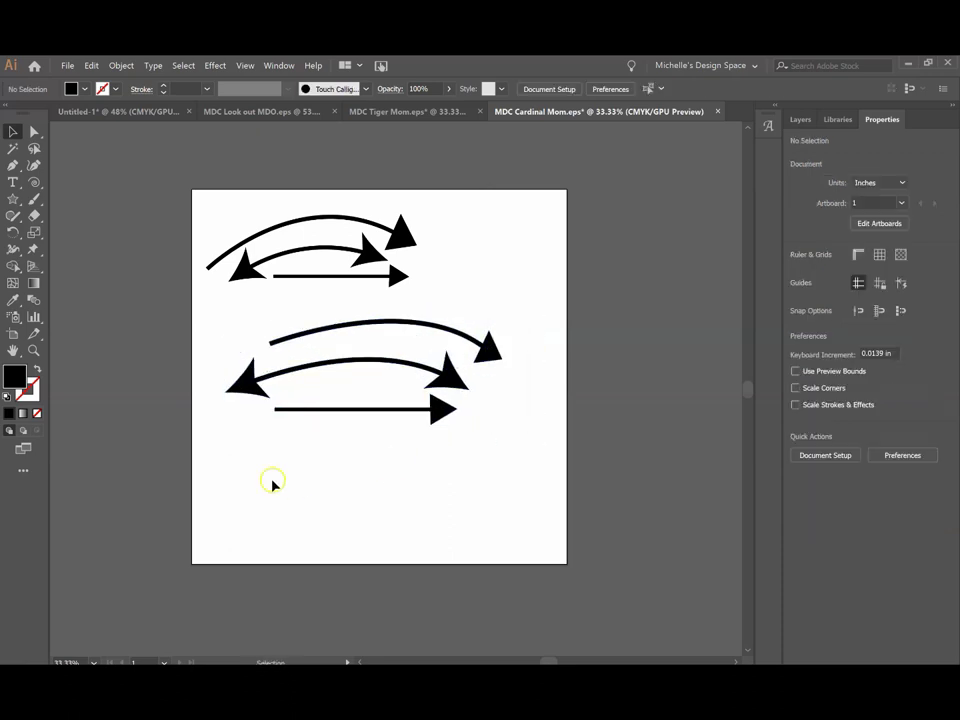